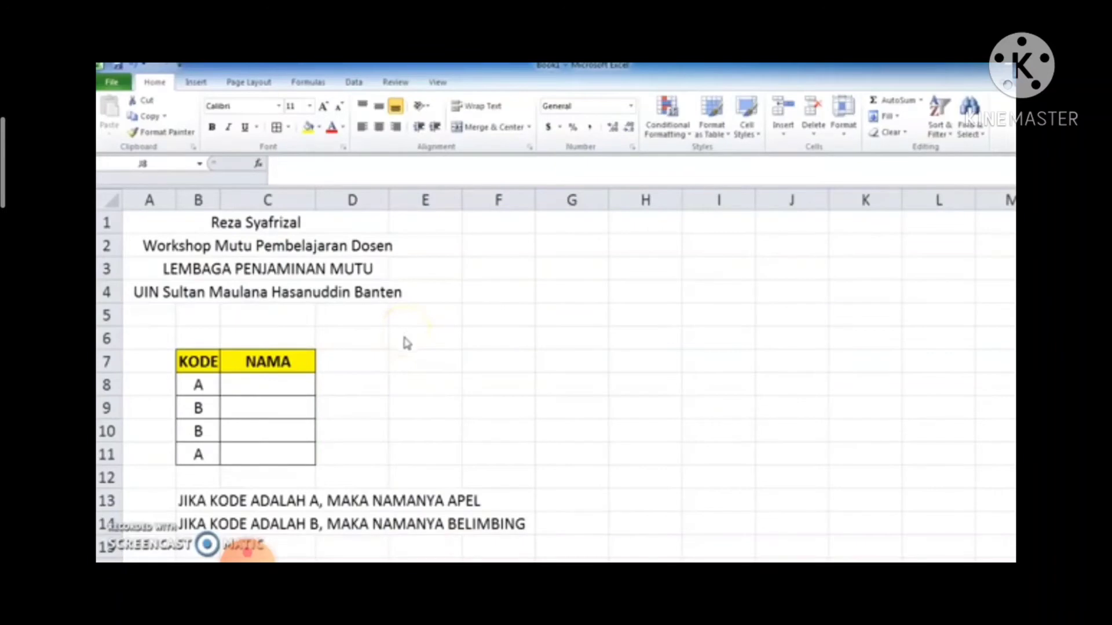
# Step: Examine the KODE and NAMA table in B7:C11 together with the A and B naming rules below it
pyautogui.click(199, 362)
pyautogui.moveTo(199, 362); pyautogui.dragTo(293, 454)
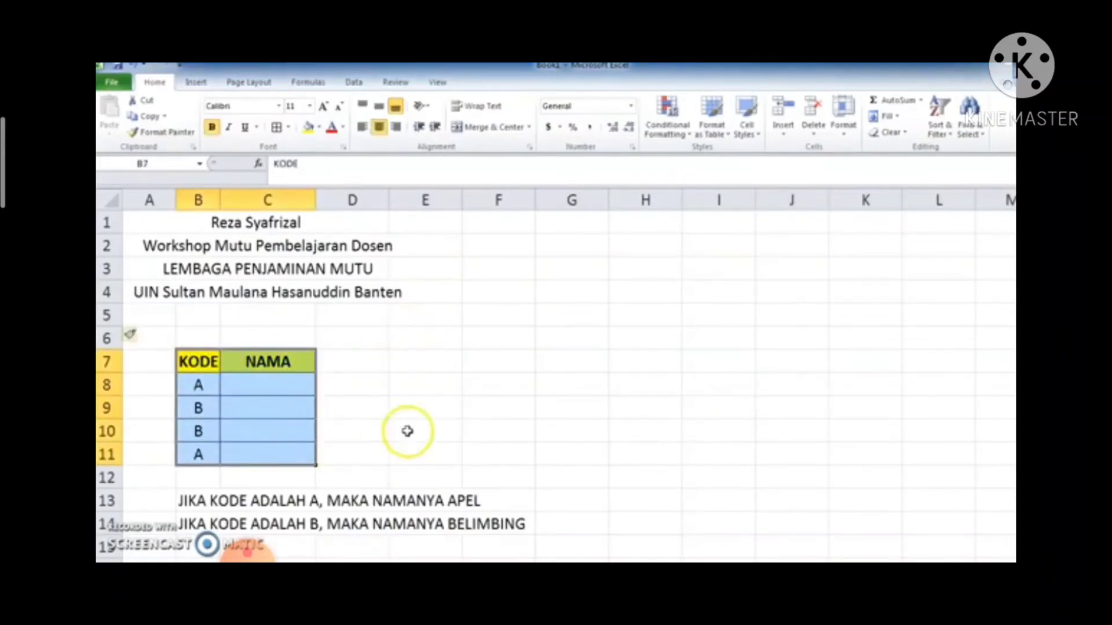
pyautogui.click(246, 362)
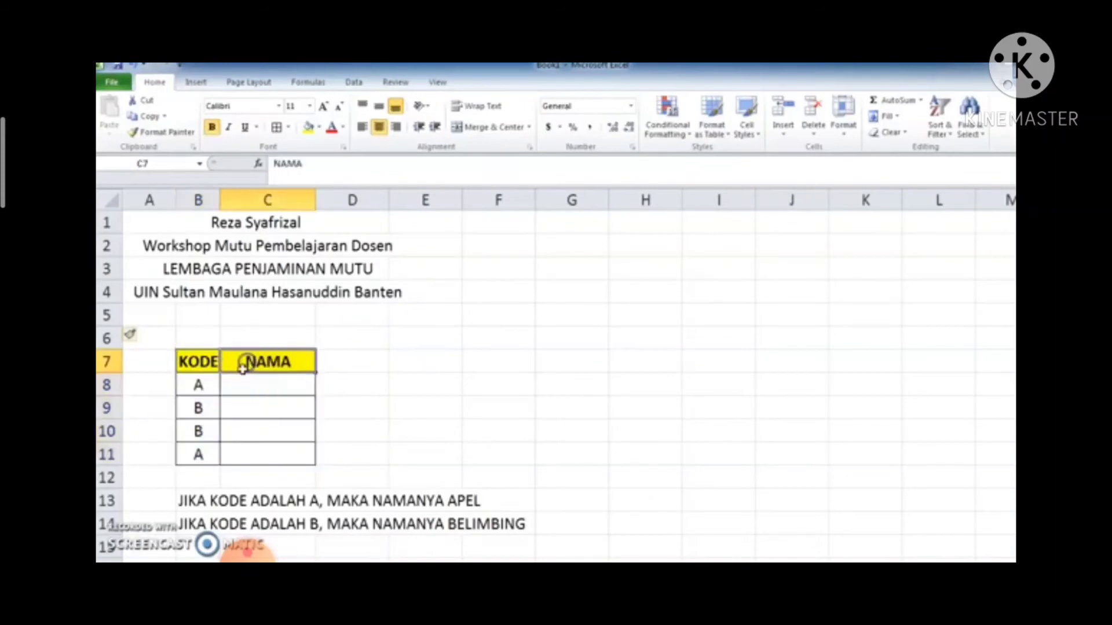
pyautogui.click(196, 385)
pyautogui.click(198, 408)
pyautogui.click(200, 432)
pyautogui.click(198, 453)
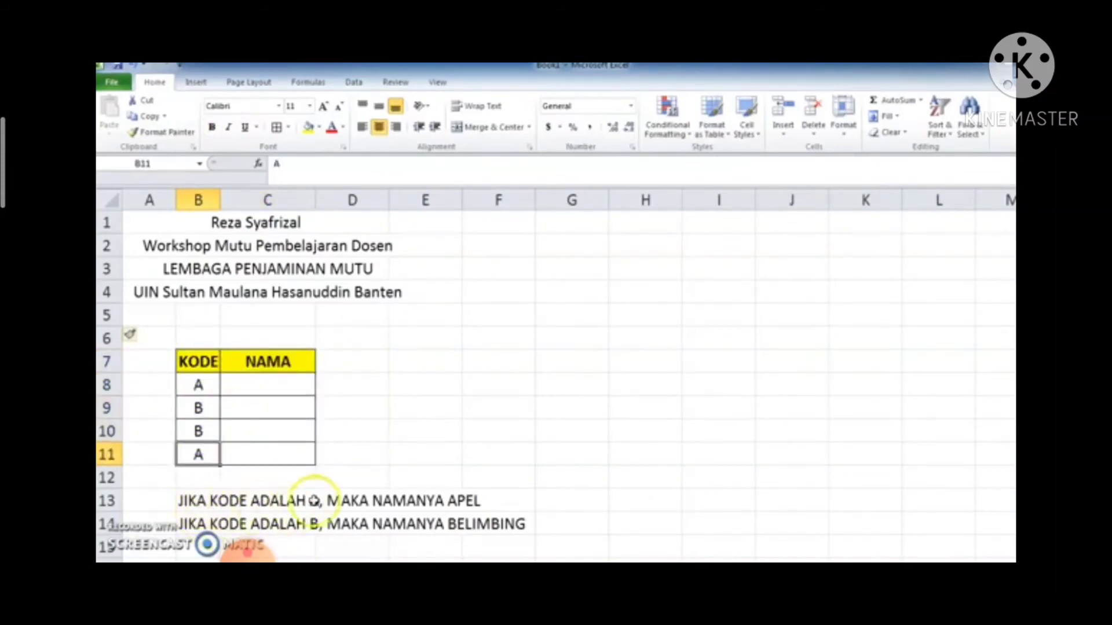
pyautogui.click(196, 384)
pyautogui.click(251, 388)
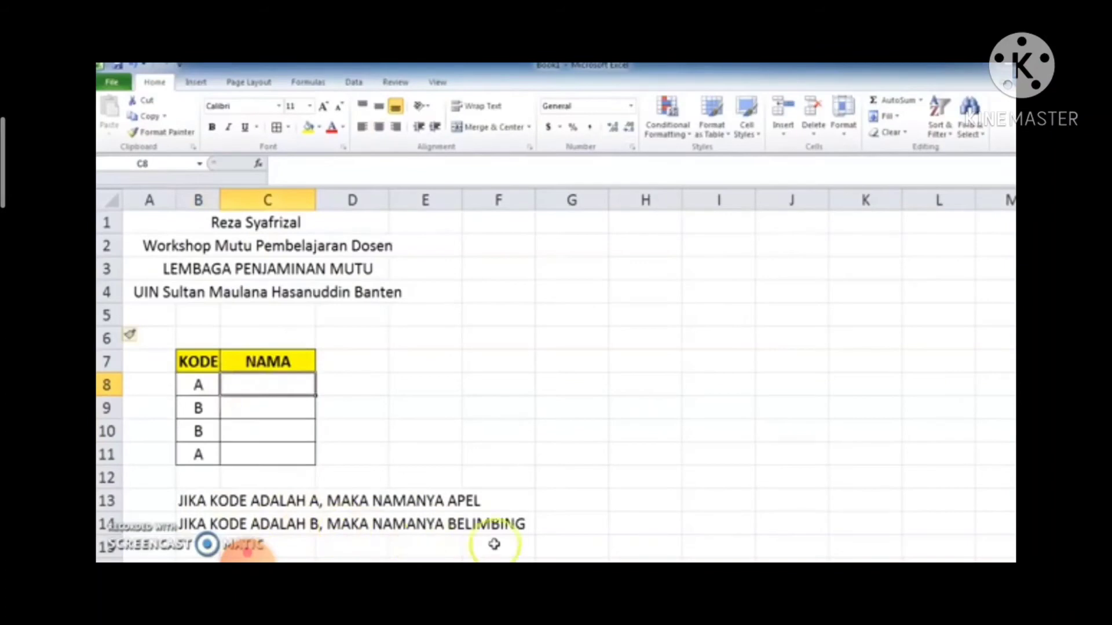
pyautogui.click(241, 412)
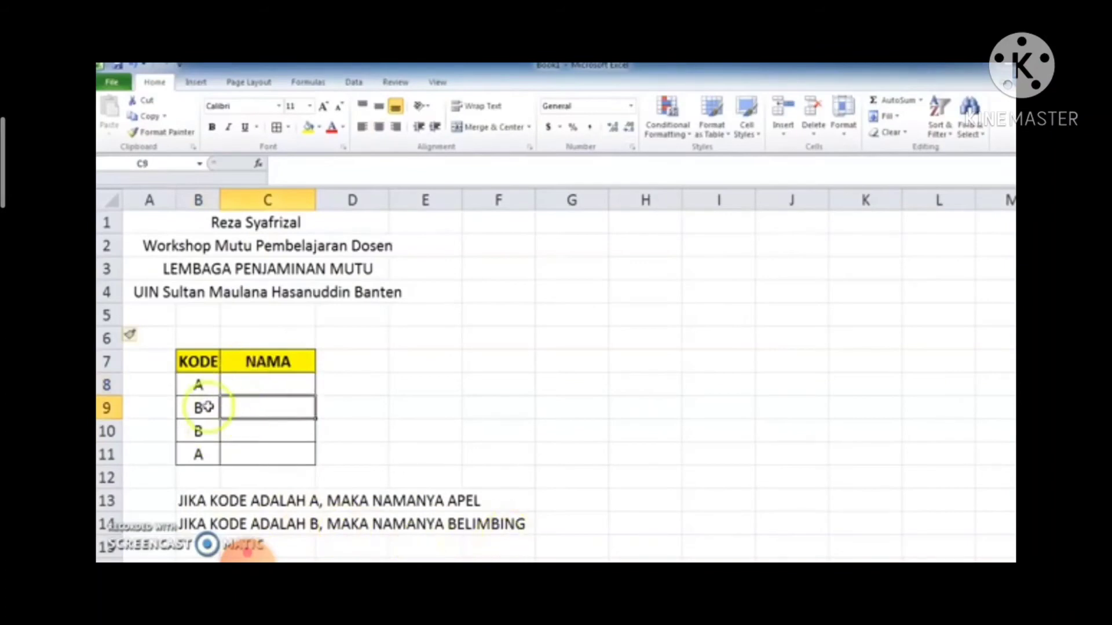
pyautogui.click(248, 383)
pyautogui.click(248, 409)
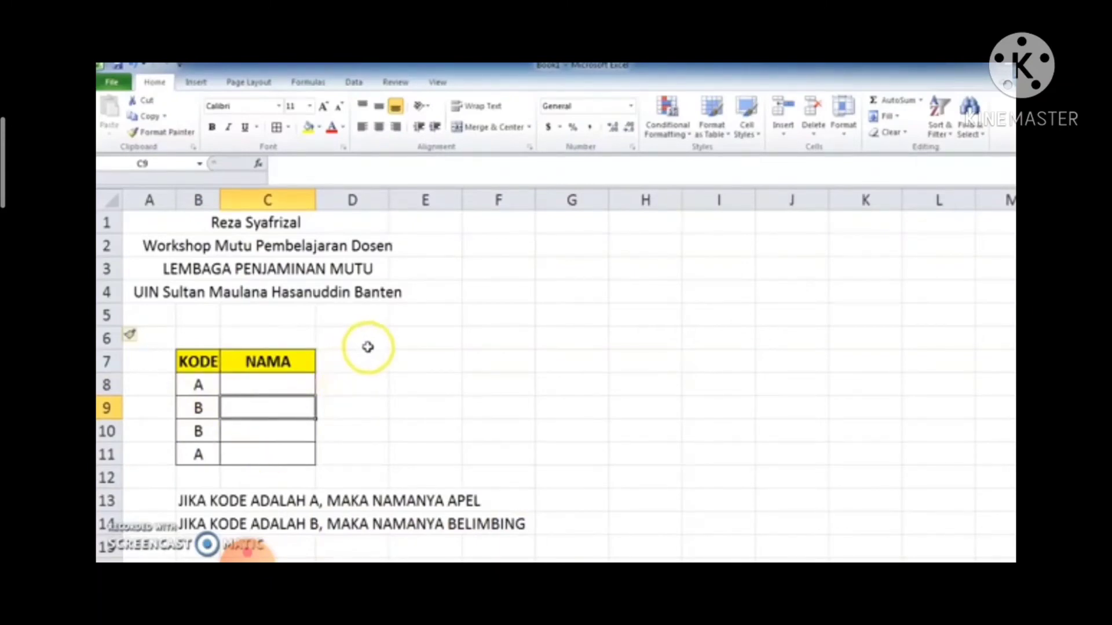
# Step: Write the syntax note "( =IF(CELL OP PMBANDING, BENAR, SALAH)" in cell E6 and highlight its CELL OP PMBANDING part
pyautogui.click(416, 332)
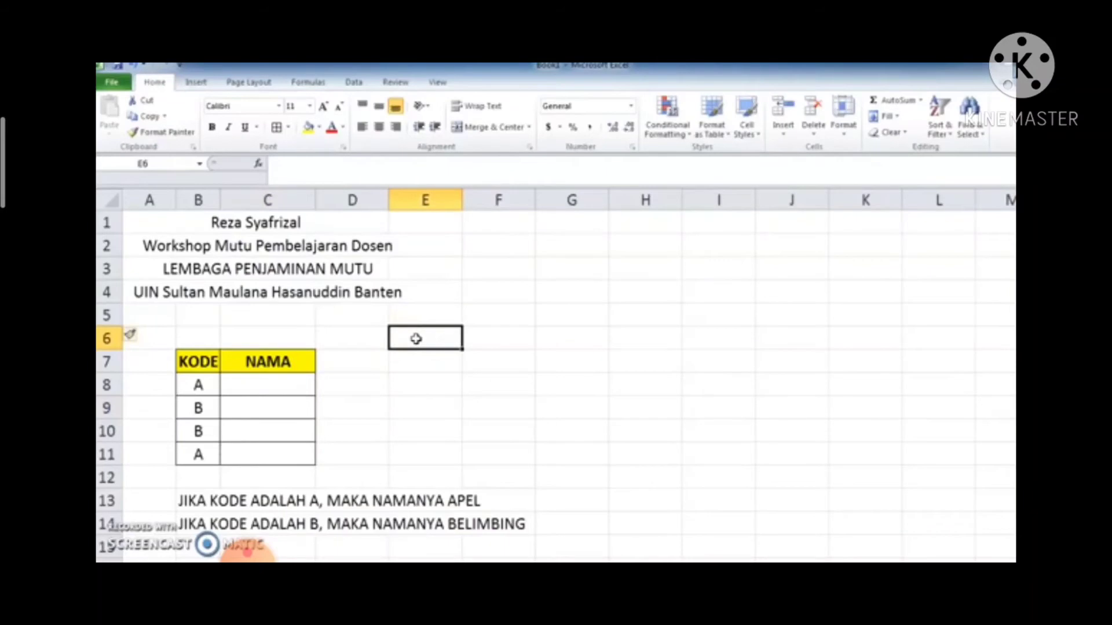
pyautogui.write('(')
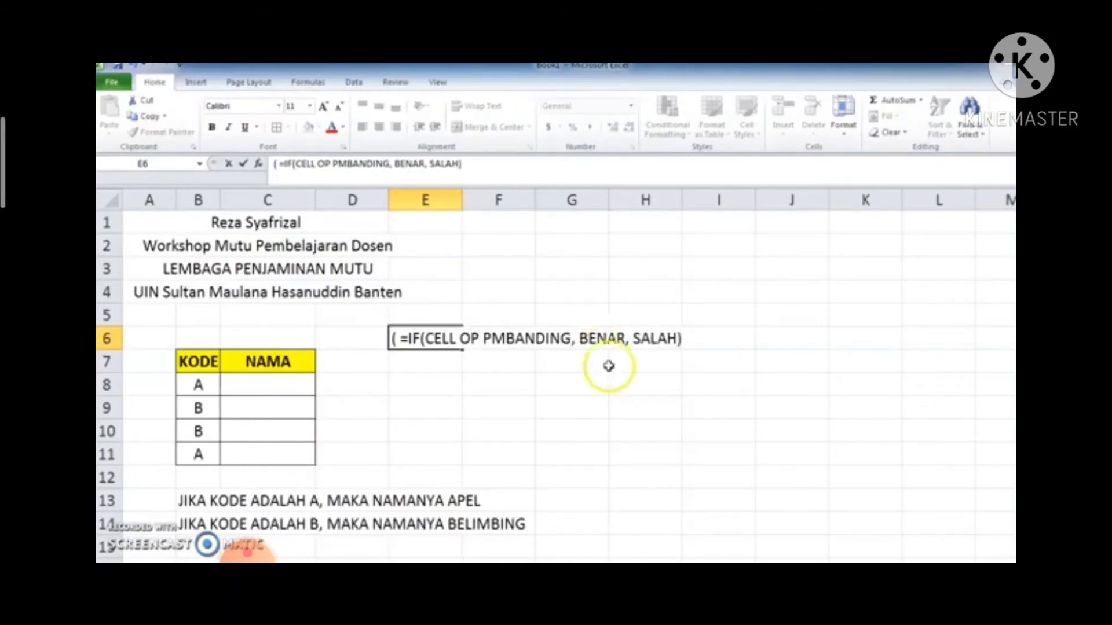
pyautogui.moveTo(684, 339); pyautogui.dragTo(387, 337)
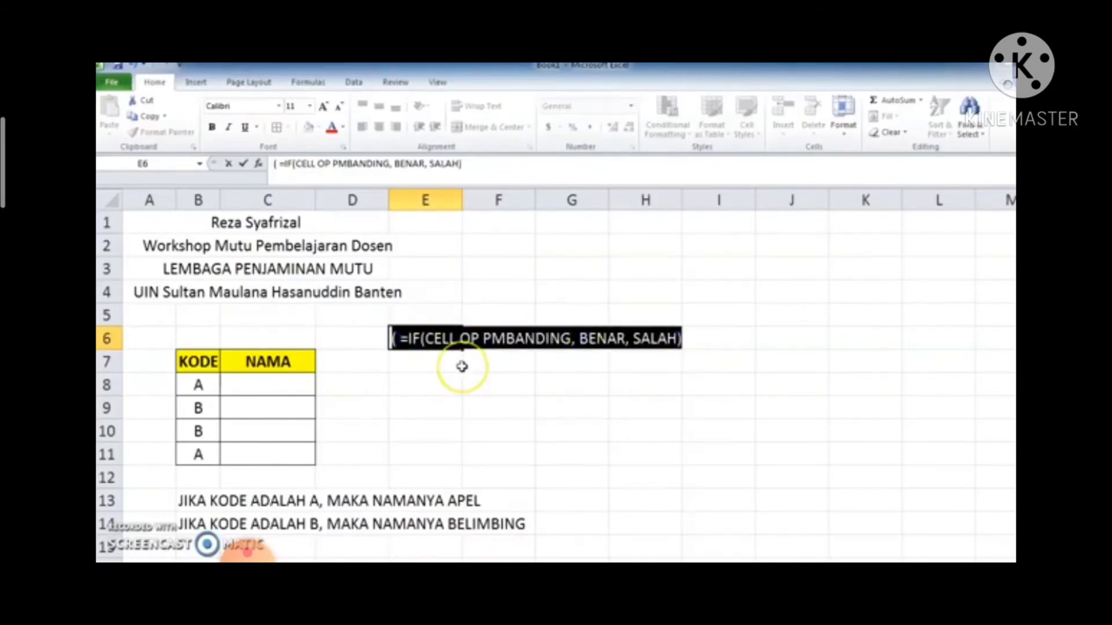
pyautogui.click(480, 339)
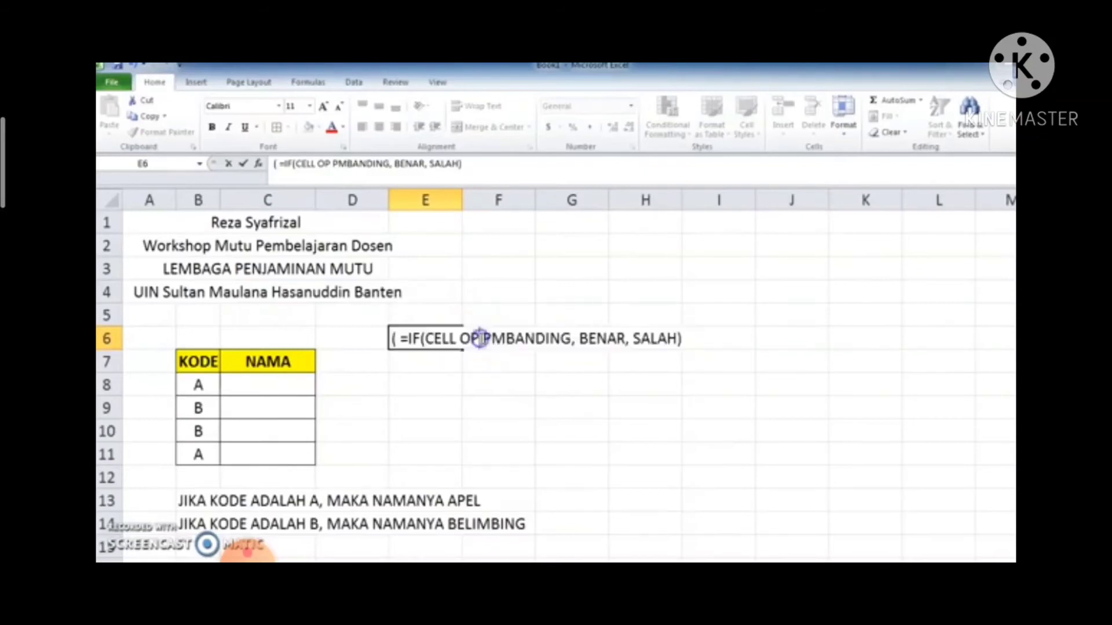
pyautogui.moveTo(421, 339); pyautogui.dragTo(675, 353)
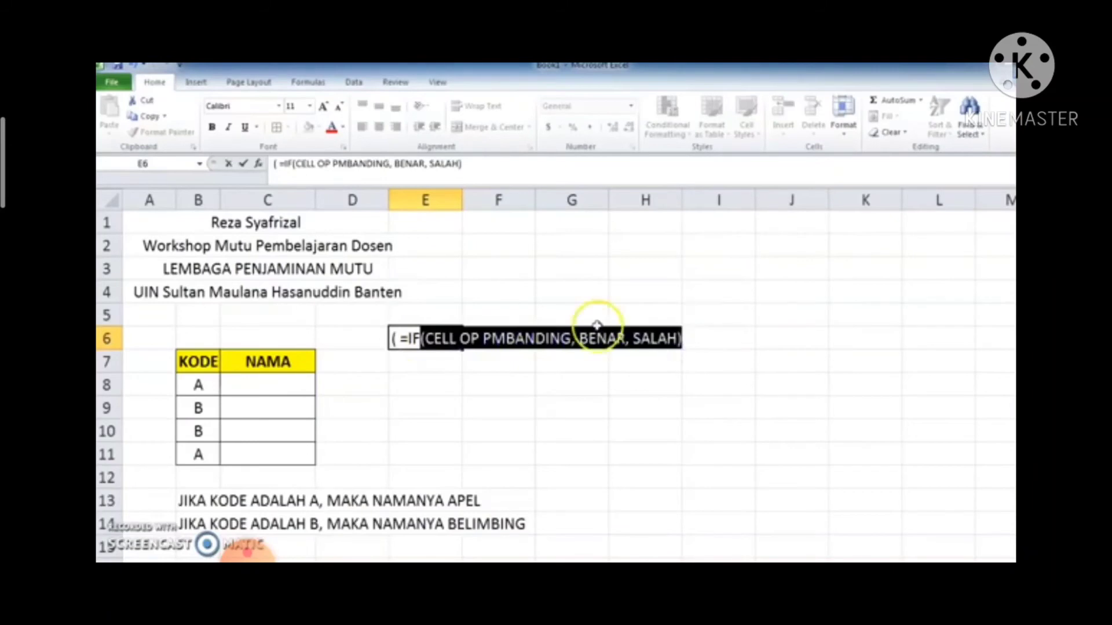
pyautogui.click(443, 340)
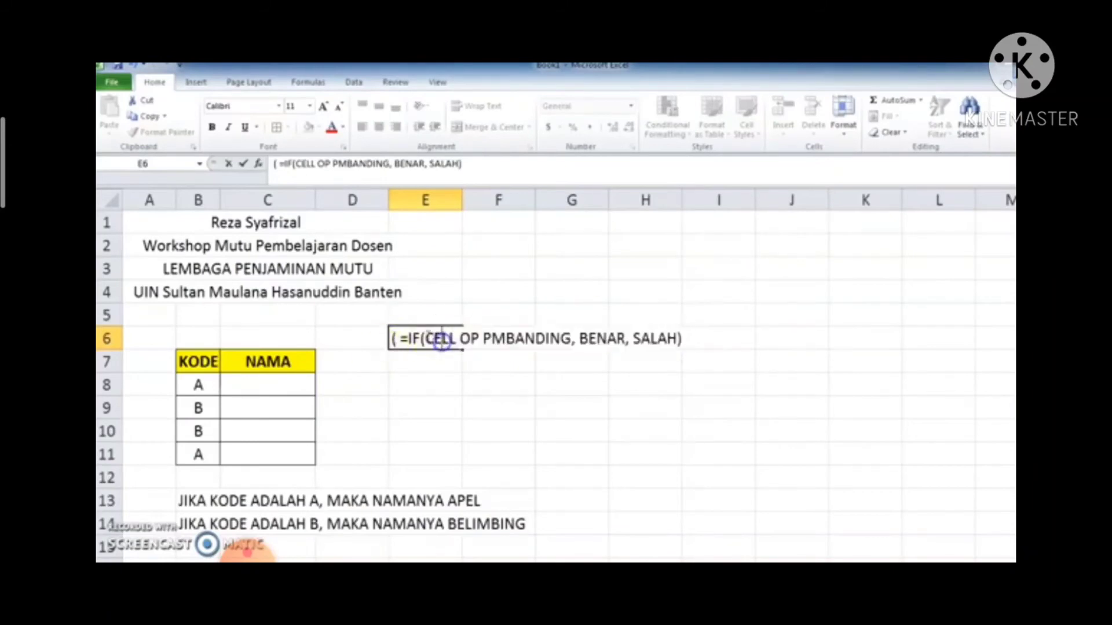
pyautogui.moveTo(424, 337); pyautogui.dragTo(572, 337)
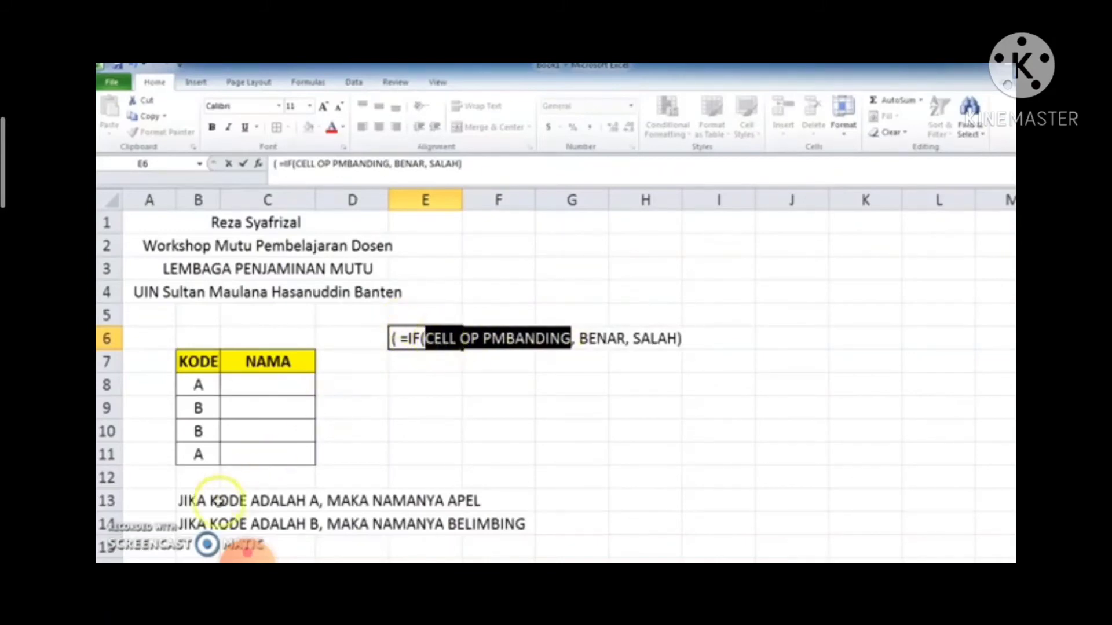
# Step: Examine the rule in B13, comparing its condition "JIKA KODE ADALAH A" with the CELL OP PMBANDING argument in E6
pyautogui.click(191, 502)
pyautogui.doubleClick(180, 499)
pyautogui.moveTo(179, 499); pyautogui.dragTo(483, 508)
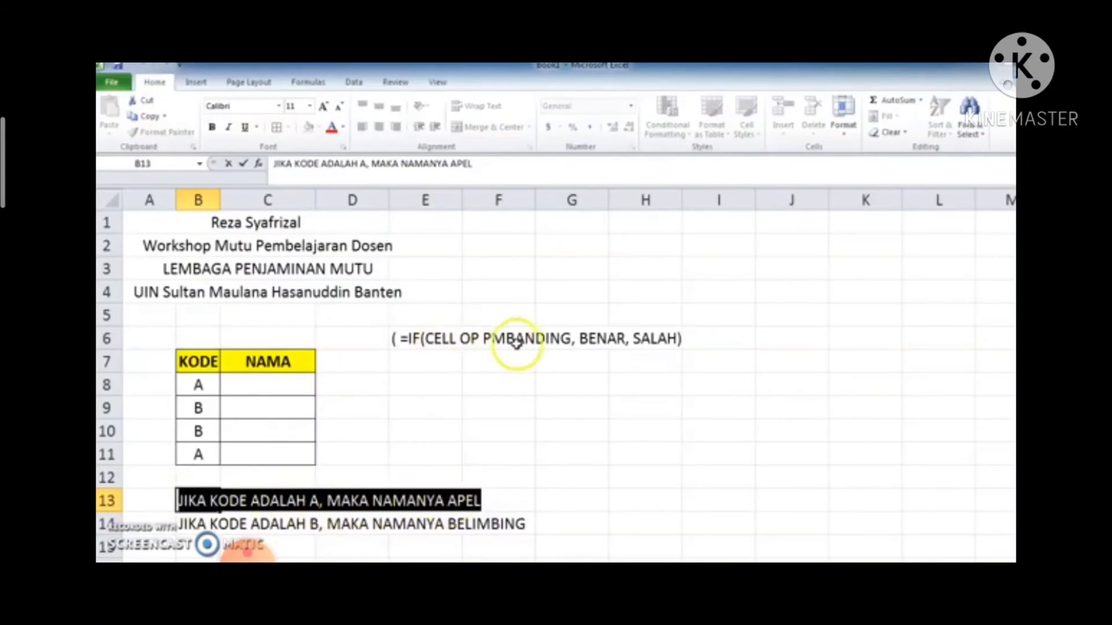
pyautogui.click(468, 339)
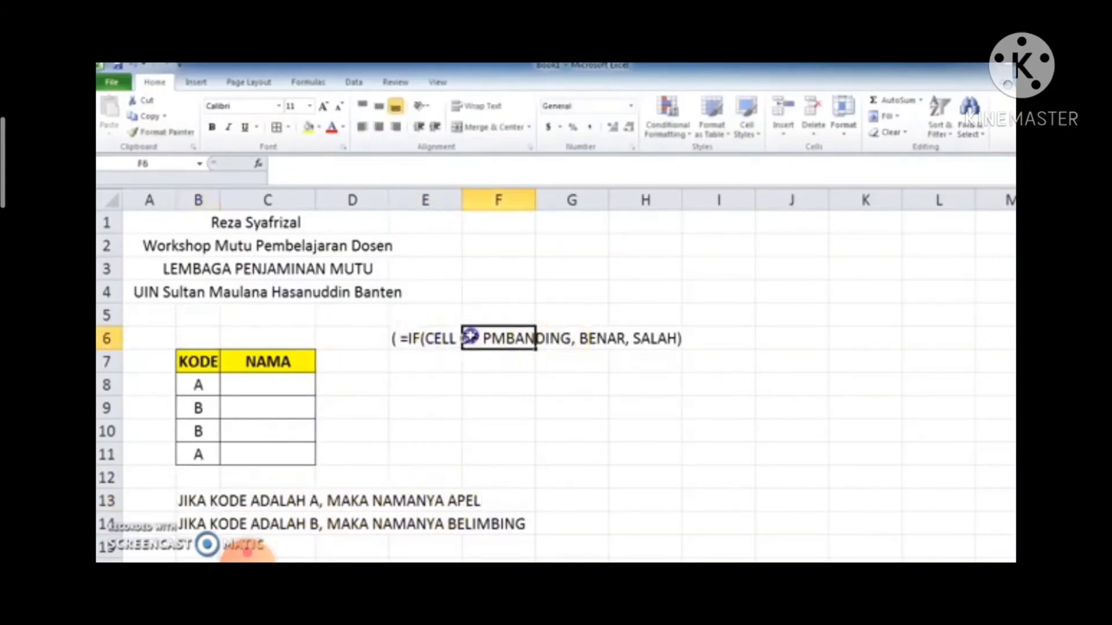
pyautogui.doubleClick(195, 502)
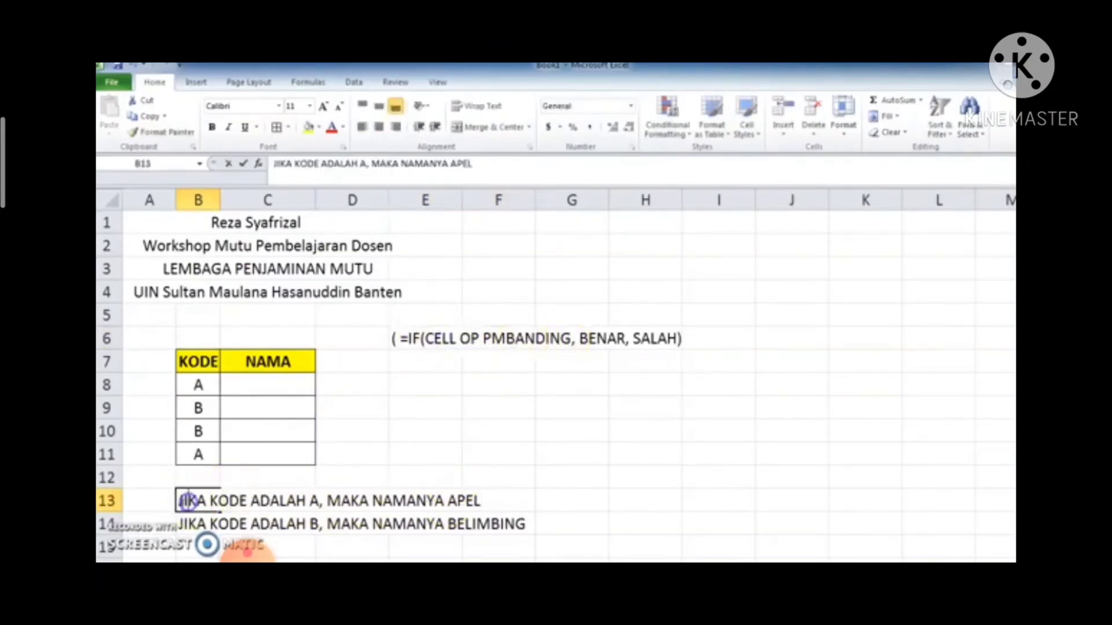
pyautogui.moveTo(179, 501); pyautogui.dragTo(326, 506)
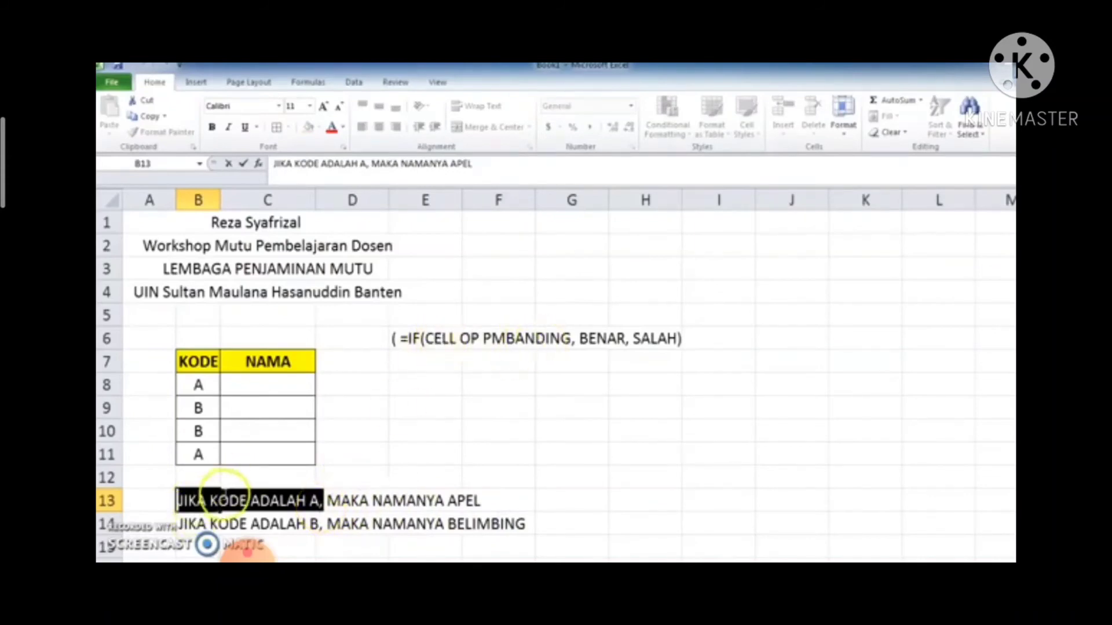
pyautogui.moveTo(176, 500); pyautogui.dragTo(311, 496)
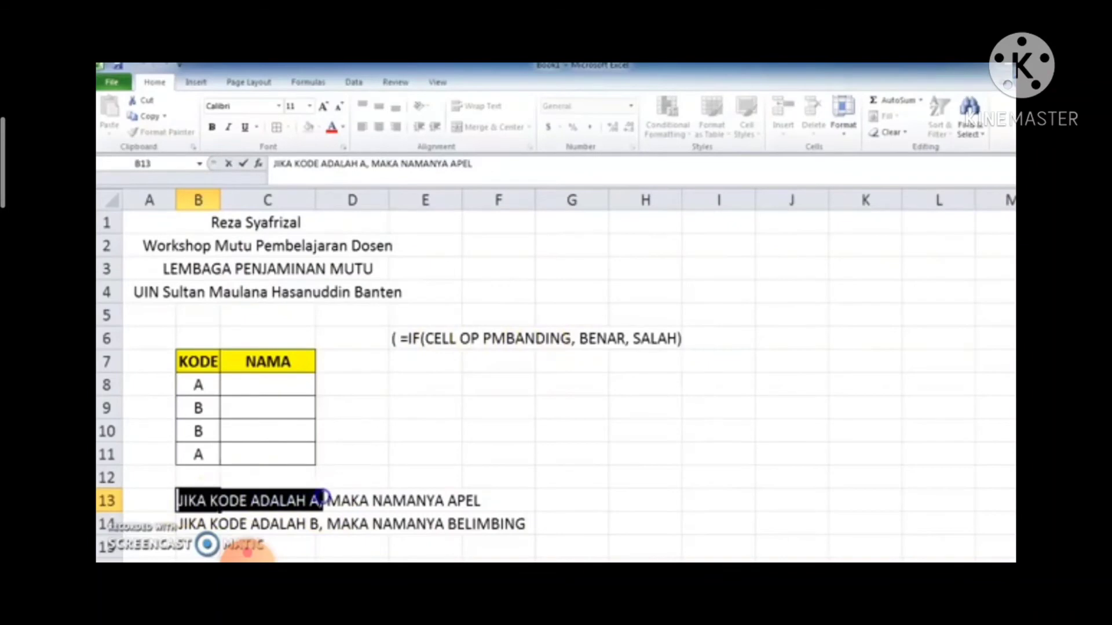
pyautogui.click(444, 337)
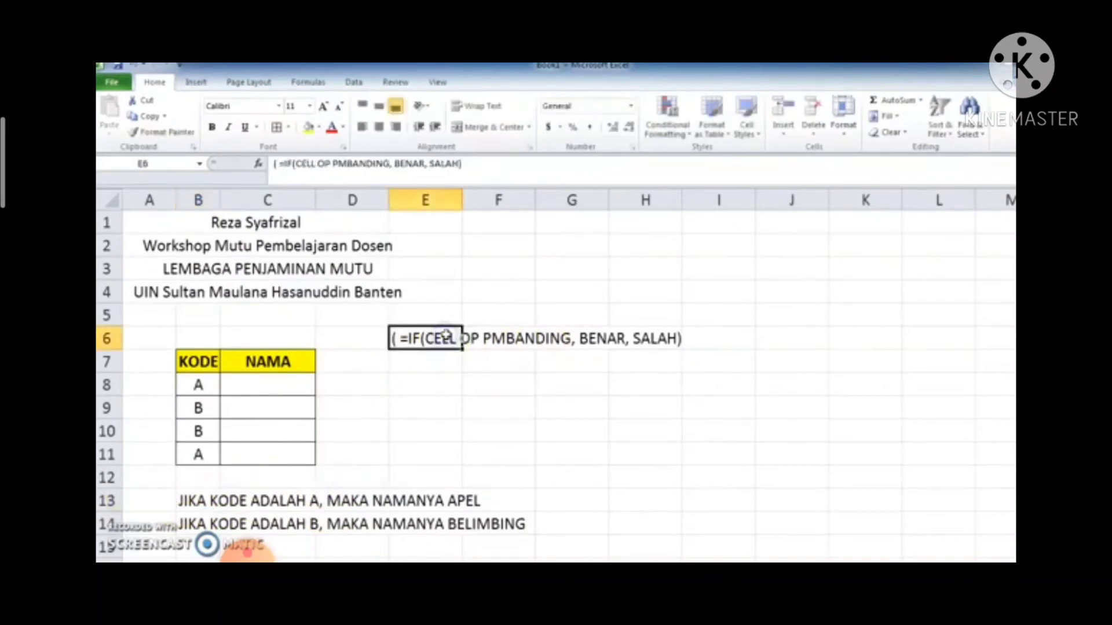
pyautogui.doubleClick(188, 500)
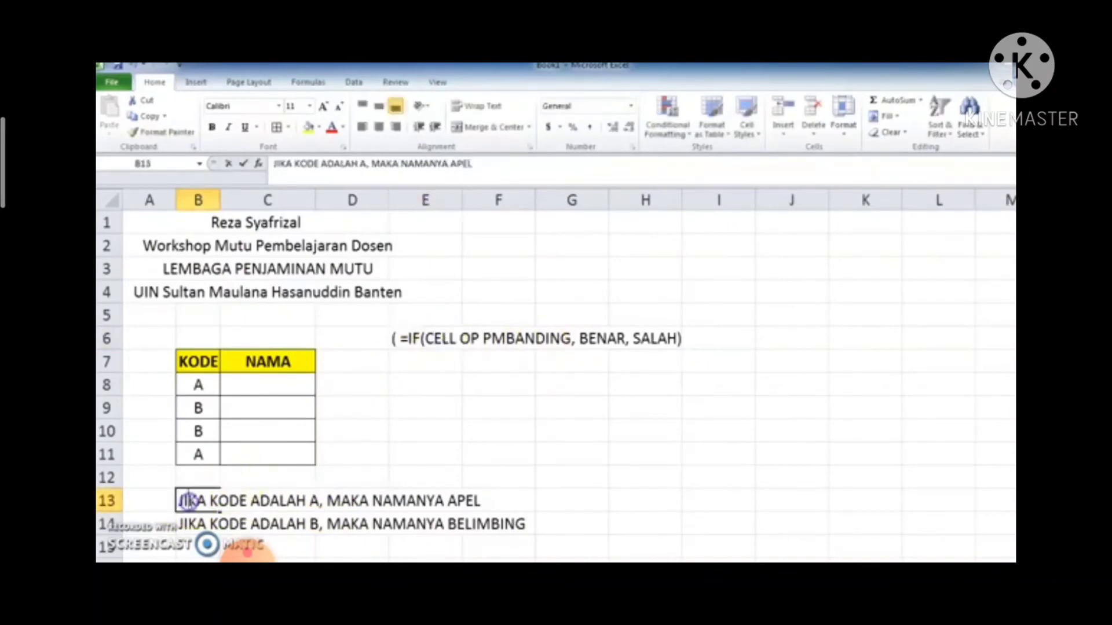
pyautogui.moveTo(176, 500); pyautogui.dragTo(322, 508)
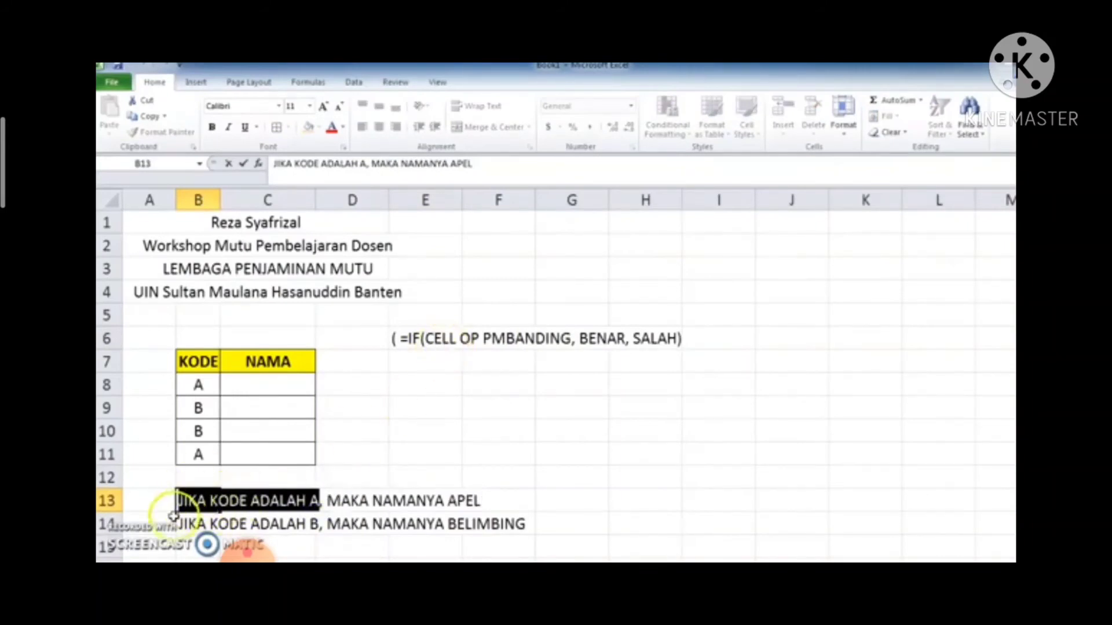
pyautogui.moveTo(210, 501); pyautogui.dragTo(246, 501)
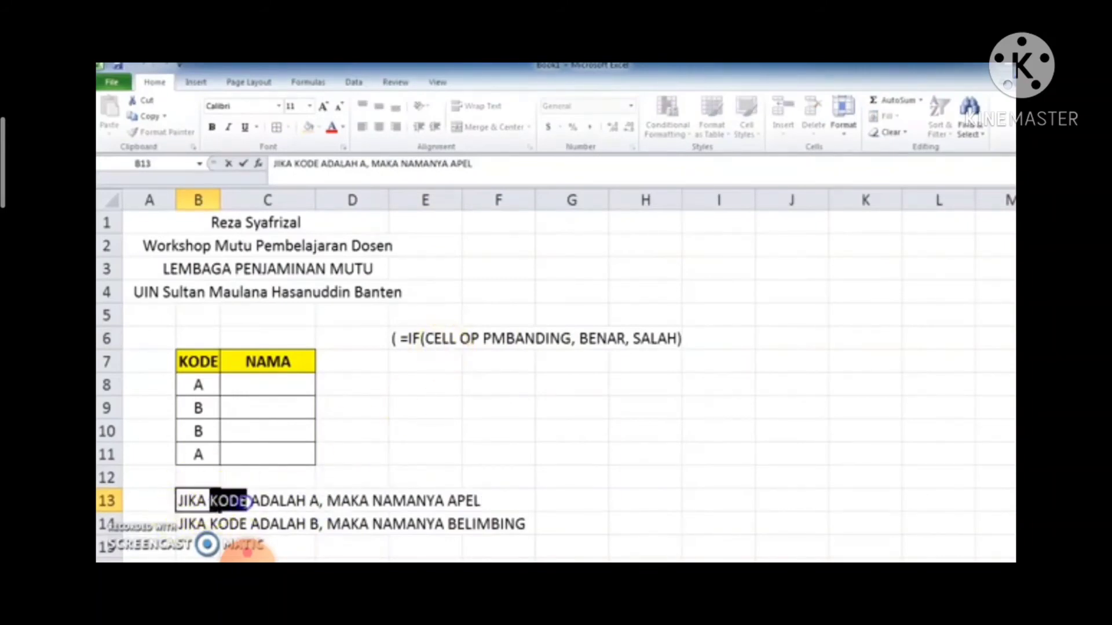
# Step: Check which cell holds the first code under KODE and reread the condition in the B13 rule
pyautogui.click(198, 360)
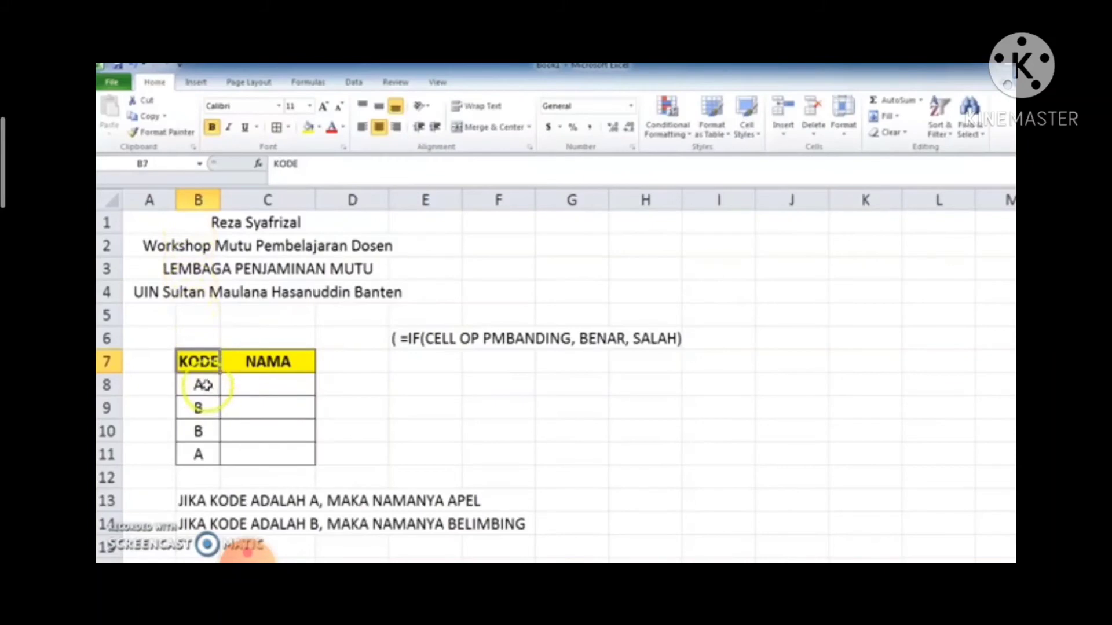
pyautogui.click(202, 384)
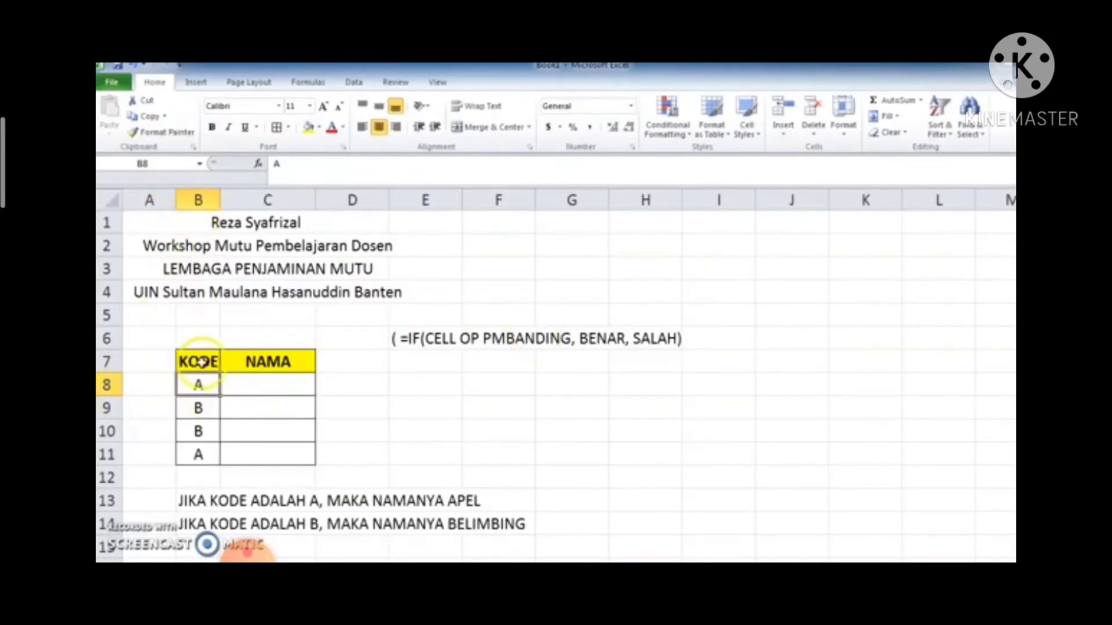
pyautogui.click(209, 388)
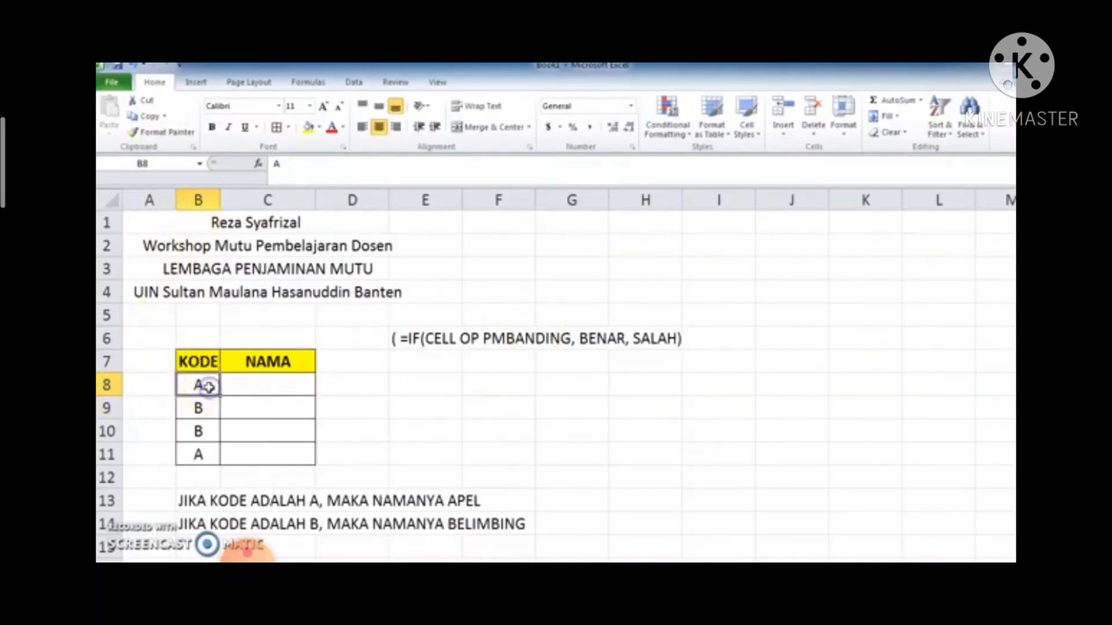
pyautogui.click(470, 339)
pyautogui.click(222, 505)
pyautogui.doubleClick(182, 499)
pyautogui.moveTo(177, 499); pyautogui.dragTo(331, 498)
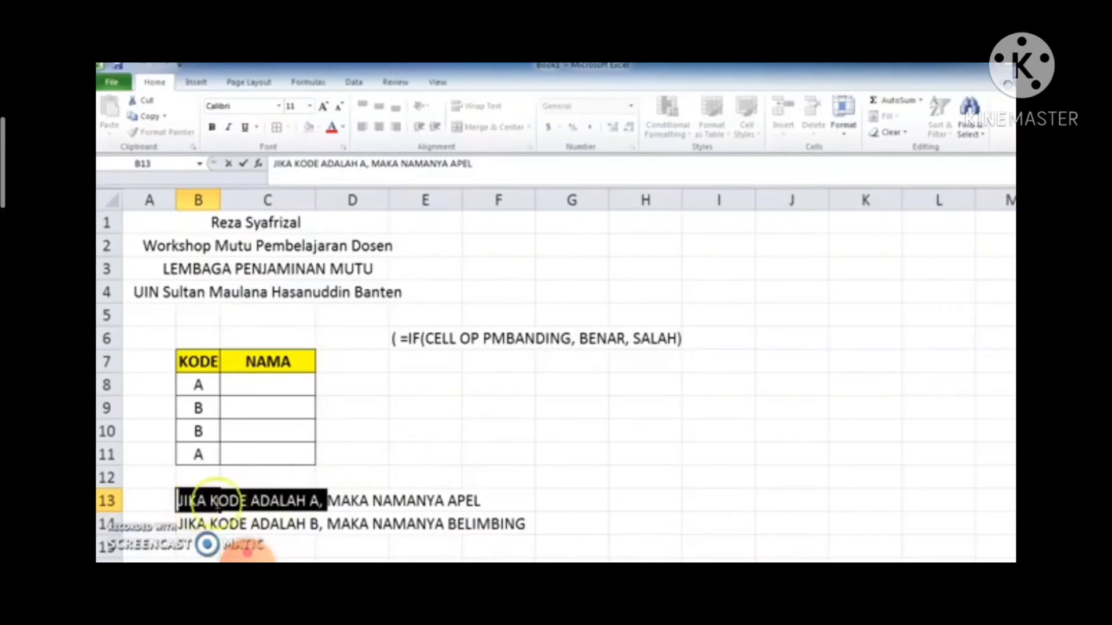
# Step: Write the example notes "KODE ADALAH A" in E8 and "KODE = A" in E9, and clear both
pyautogui.click(409, 384)
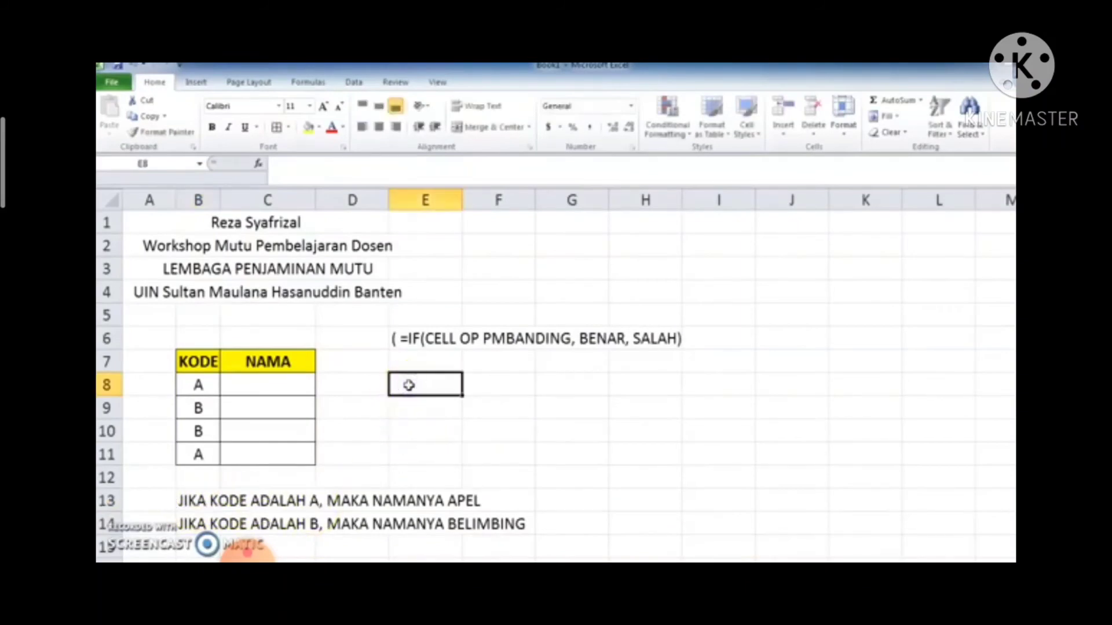
pyautogui.write('KODE ADALAH A')
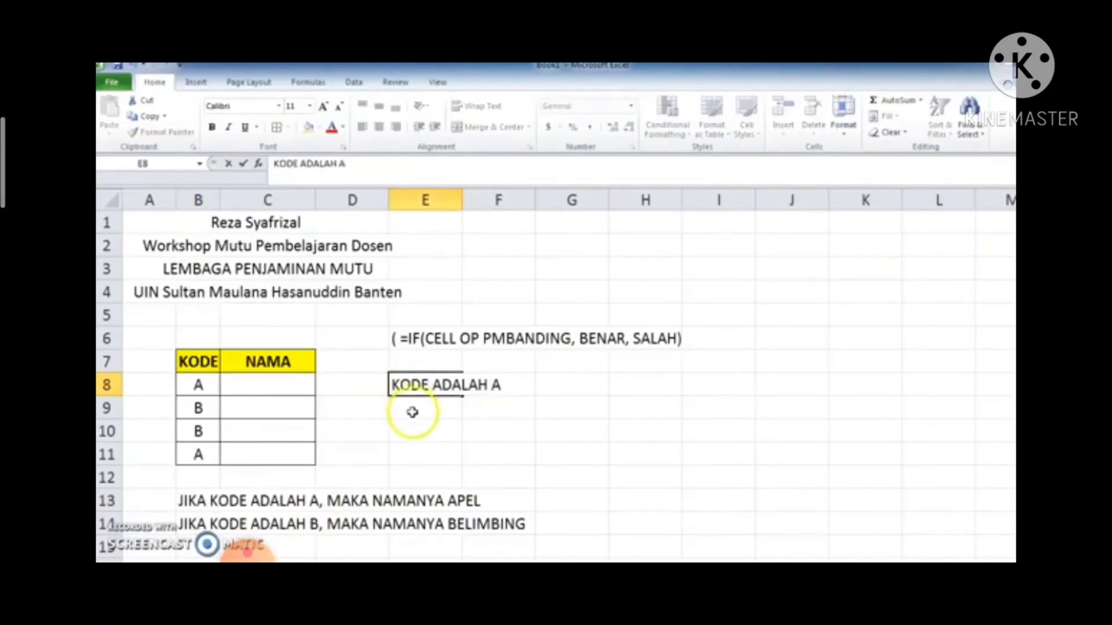
pyautogui.click(411, 408)
pyautogui.write('KODE = A')
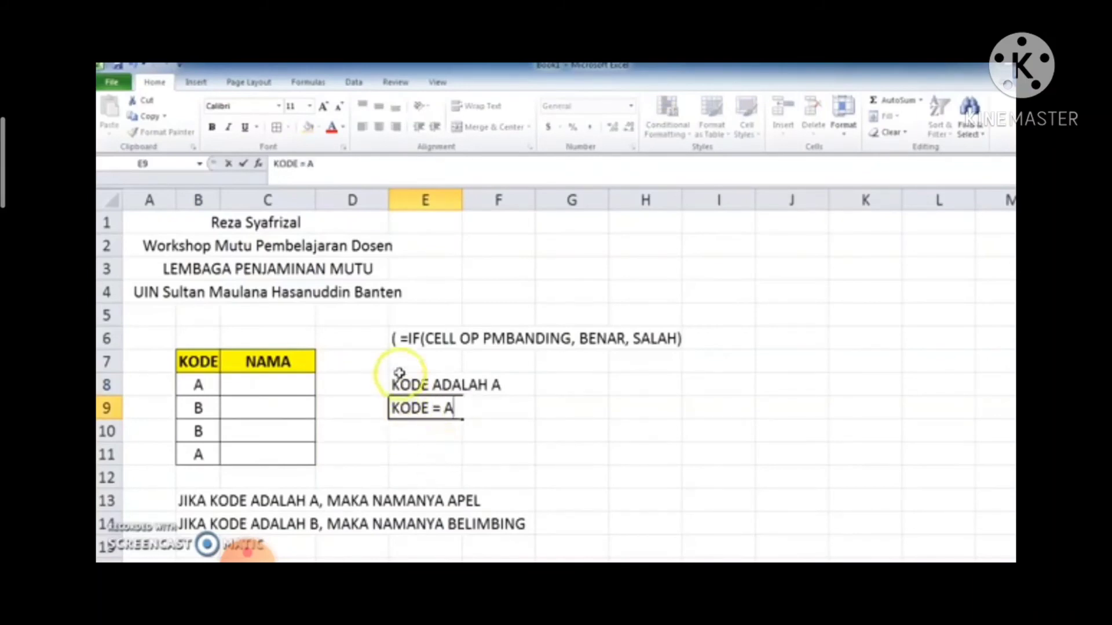
pyautogui.moveTo(398, 379); pyautogui.dragTo(486, 409)
pyautogui.press('Delete')
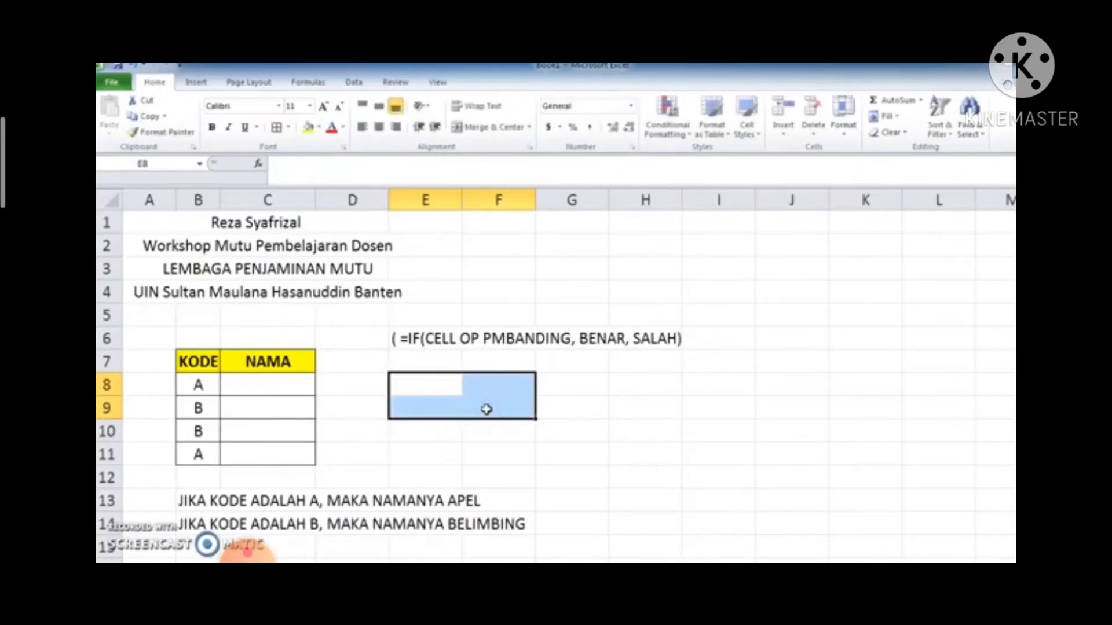
# Step: Write the example notes "JIKA KODE LEBIH BESAR" in E10 and ">" in E11, and clear both
pyautogui.click(408, 434)
pyautogui.write('JIKA KODE LEBIH BESAR')
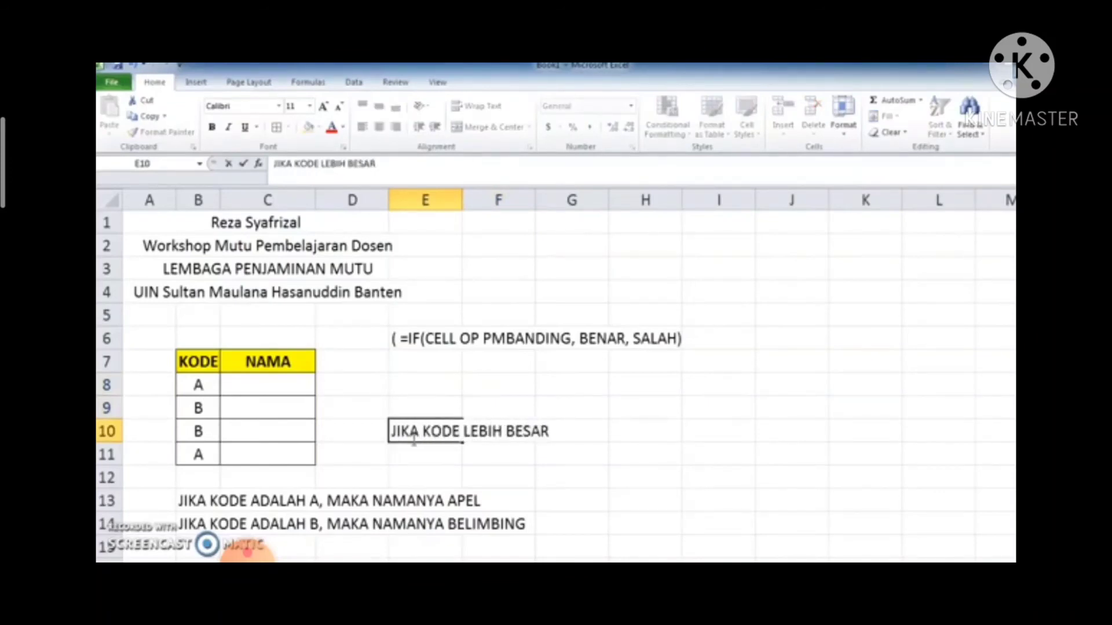
pyautogui.click(417, 453)
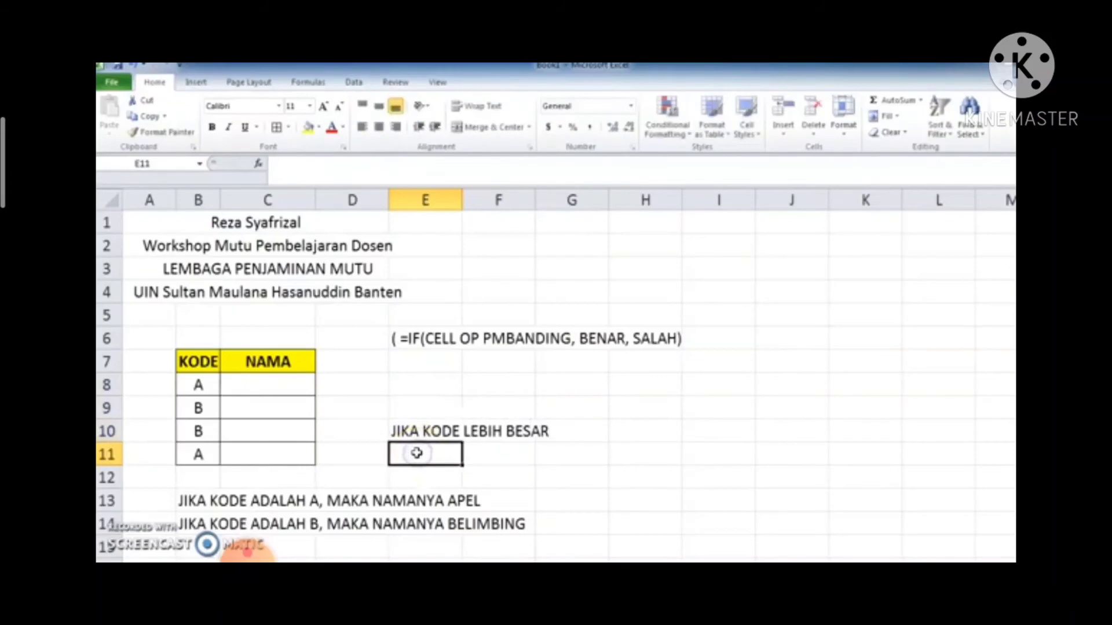
pyautogui.write('>')
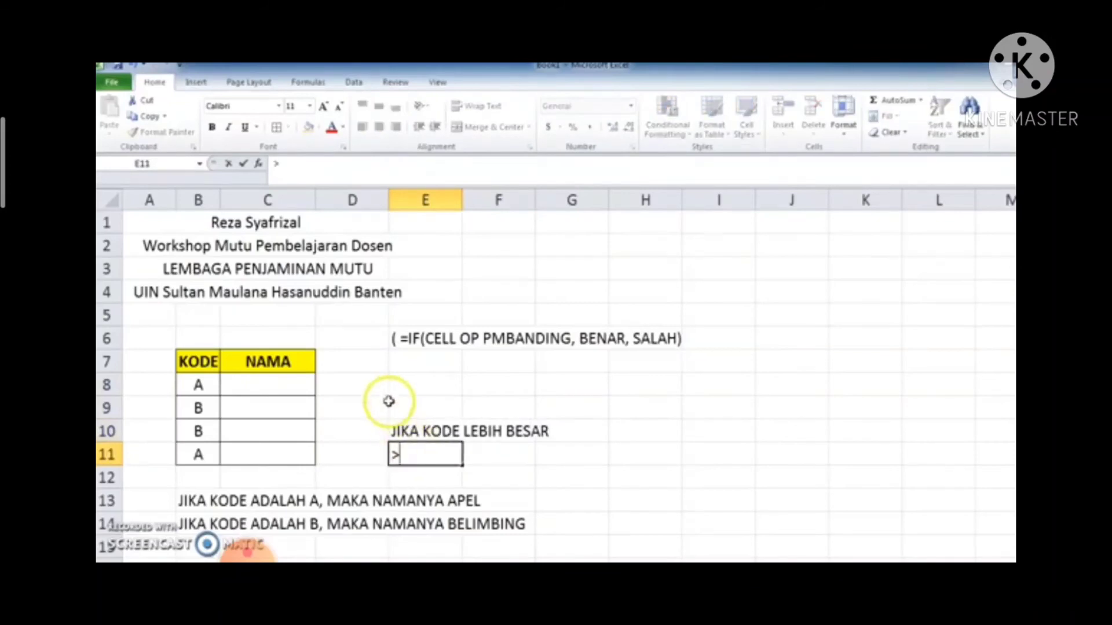
pyautogui.moveTo(397, 433); pyautogui.dragTo(405, 446)
pyautogui.press('Delete')
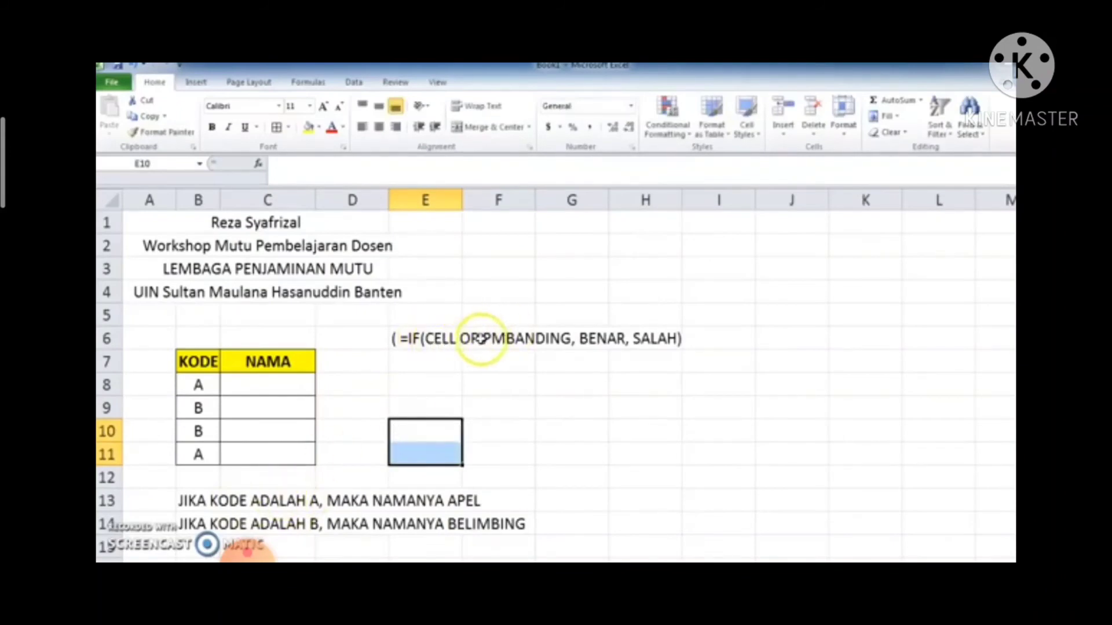
# Step: Compare the CELL OP PMBANDING argument in E6 with the condition "JIKA KODE ADALAH A" in the B13 rule
pyautogui.doubleClick(427, 336)
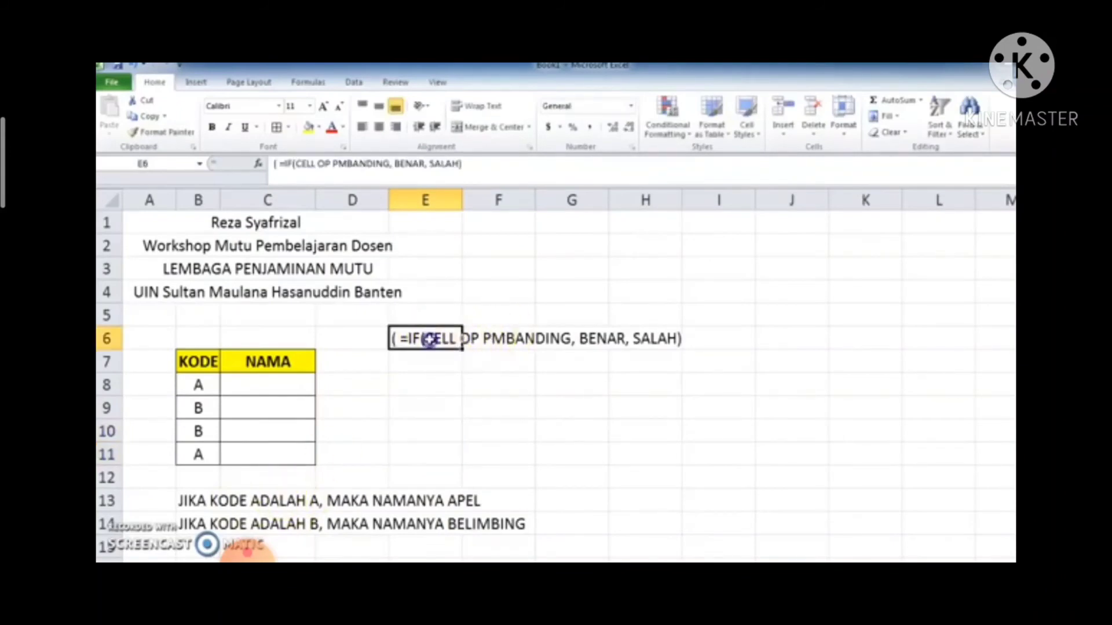
pyautogui.moveTo(423, 336); pyautogui.dragTo(577, 337)
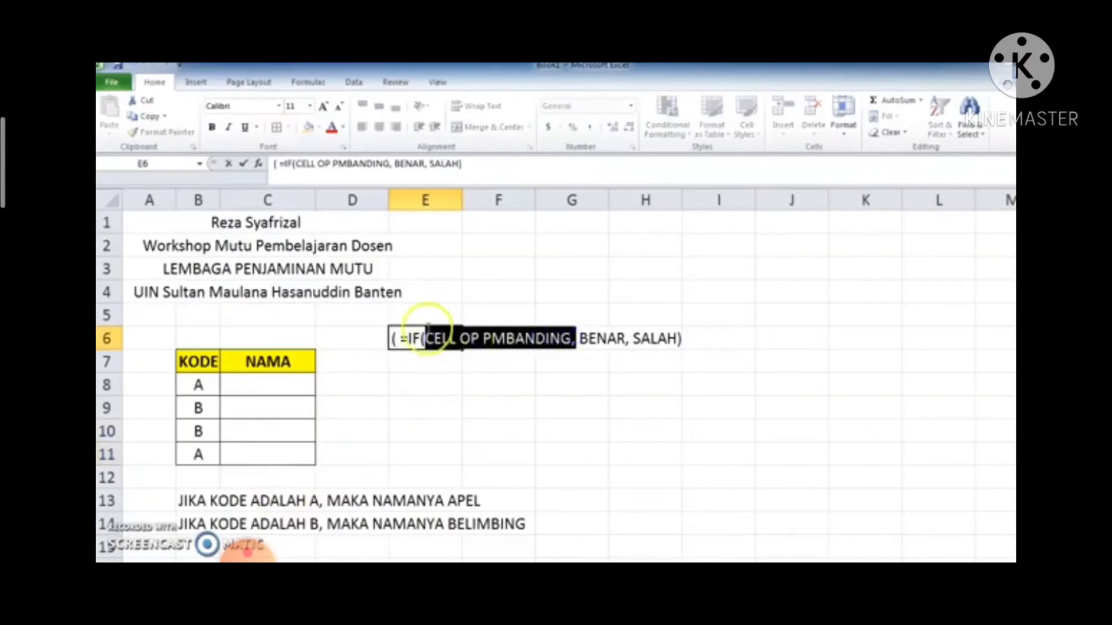
pyautogui.click(181, 499)
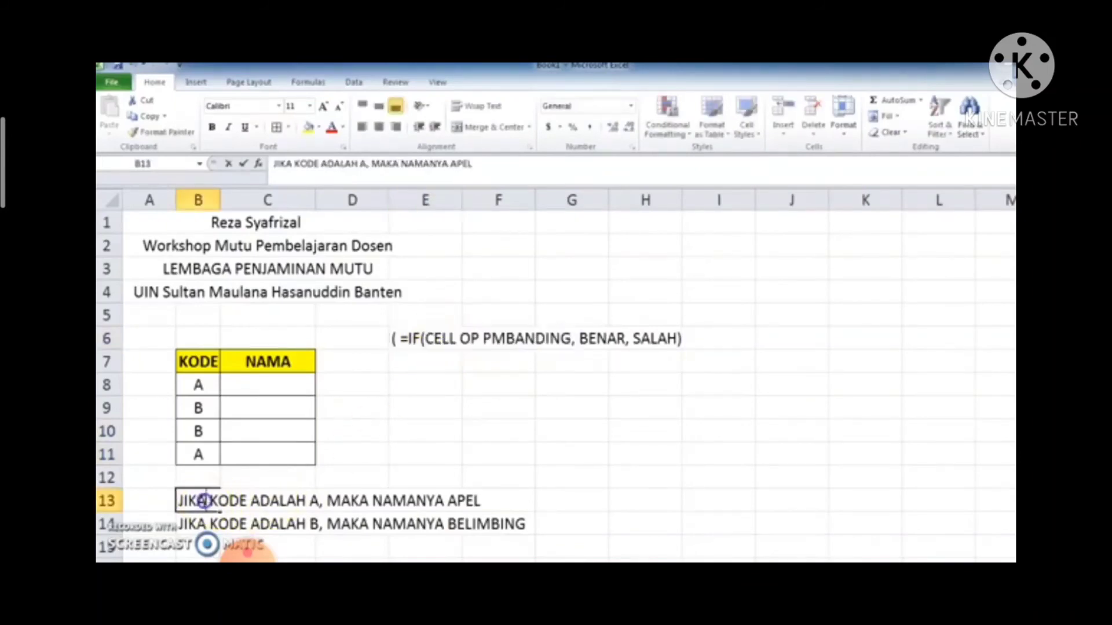
pyautogui.doubleClick(180, 498)
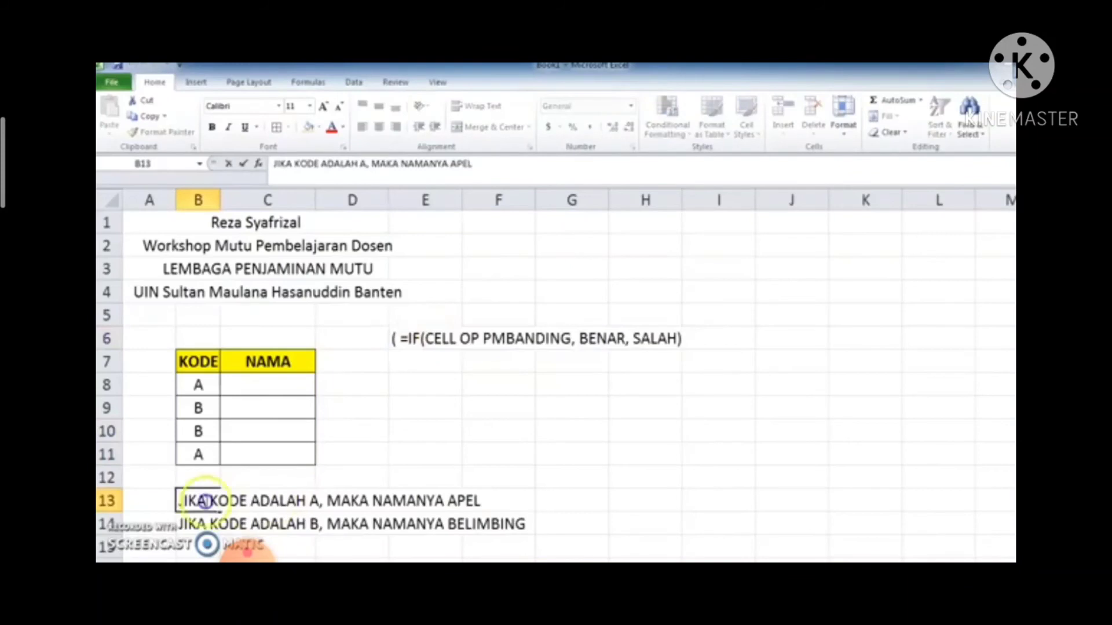
pyautogui.moveTo(179, 499); pyautogui.dragTo(314, 497)
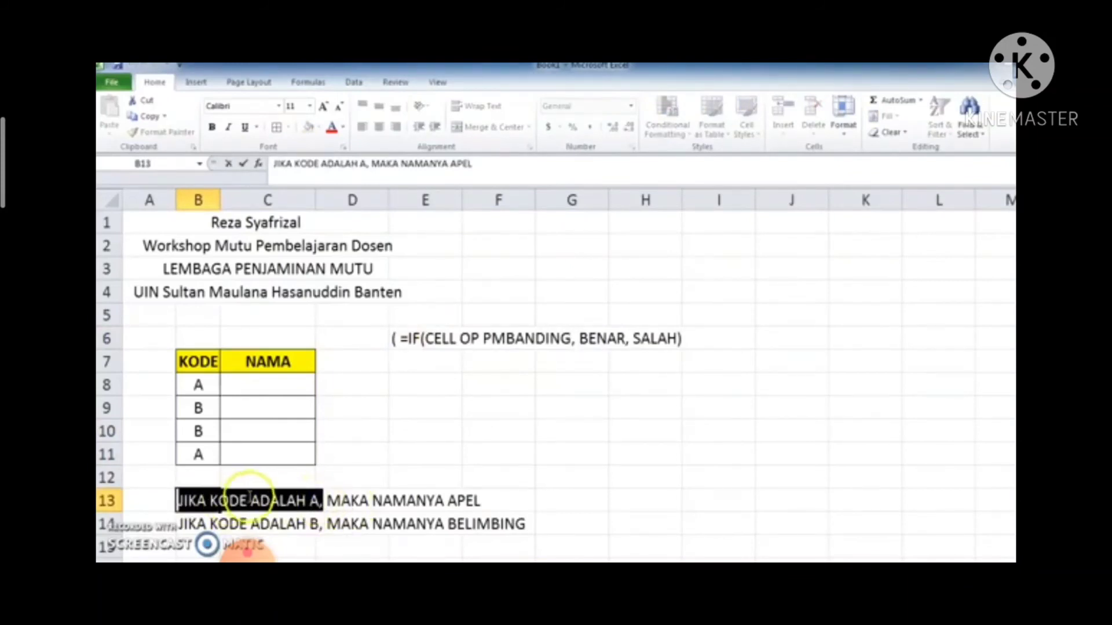
pyautogui.doubleClick(313, 501)
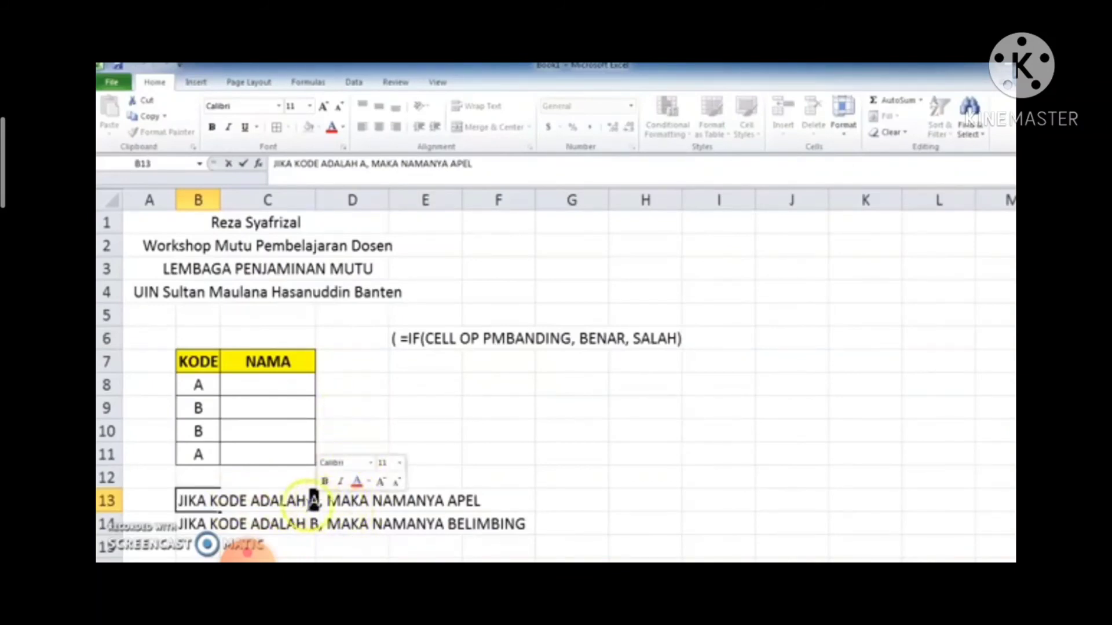
# Step: Review the codes in B8:B11 and reread the B13 rule's condition, its code A and its resulting name APEL
pyautogui.moveTo(199, 385); pyautogui.dragTo(200, 454)
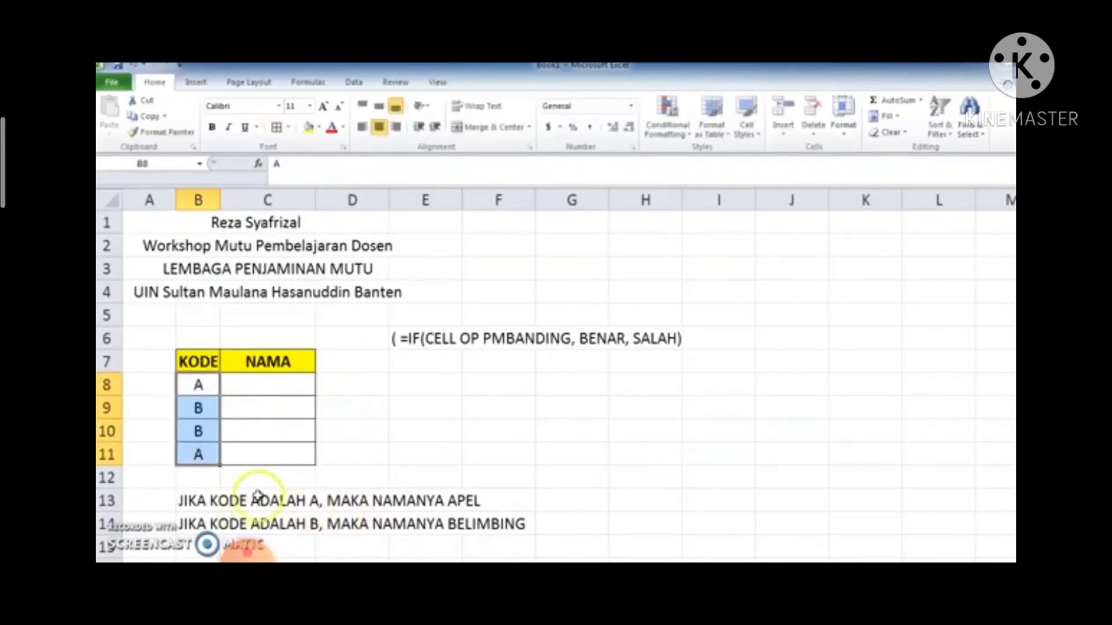
pyautogui.click(189, 498)
pyautogui.doubleClick(185, 499)
pyautogui.moveTo(181, 501); pyautogui.dragTo(319, 509)
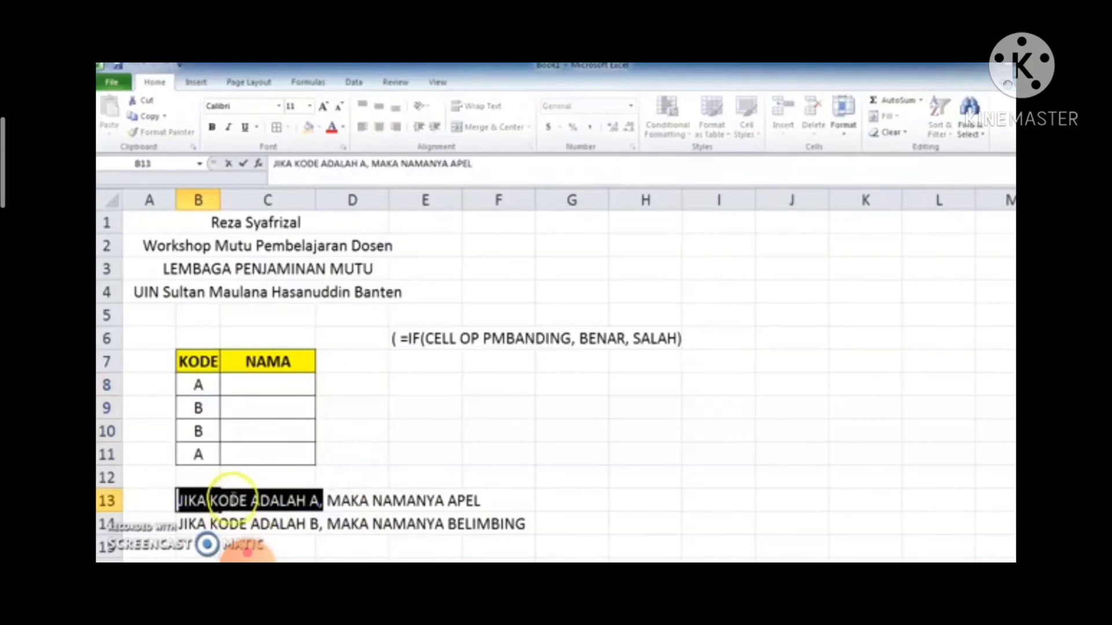
pyautogui.doubleClick(314, 501)
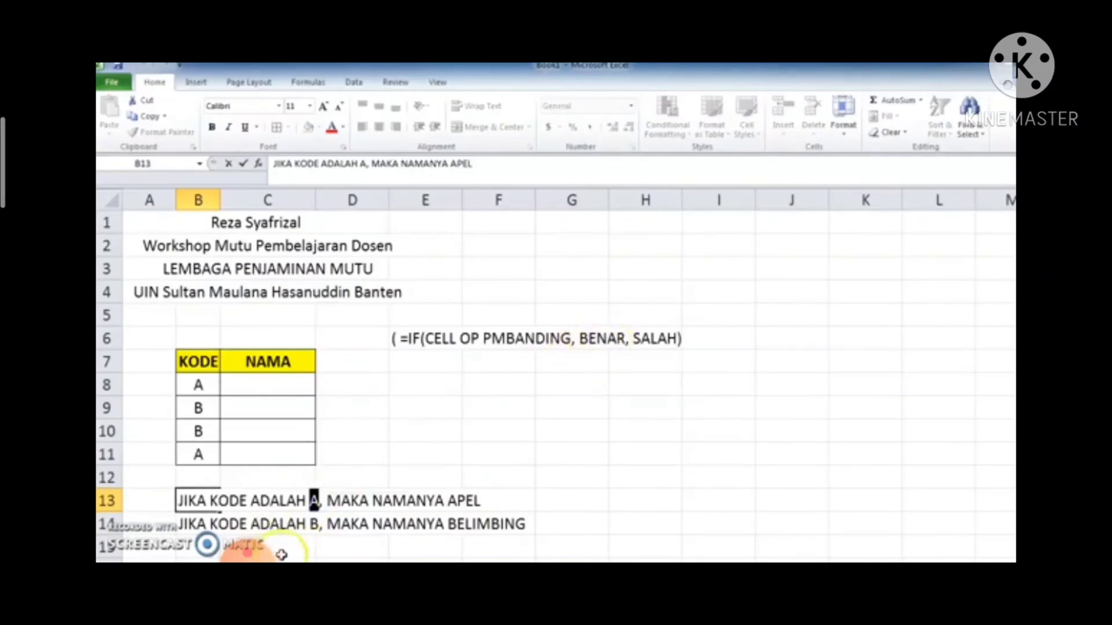
pyautogui.doubleClick(464, 500)
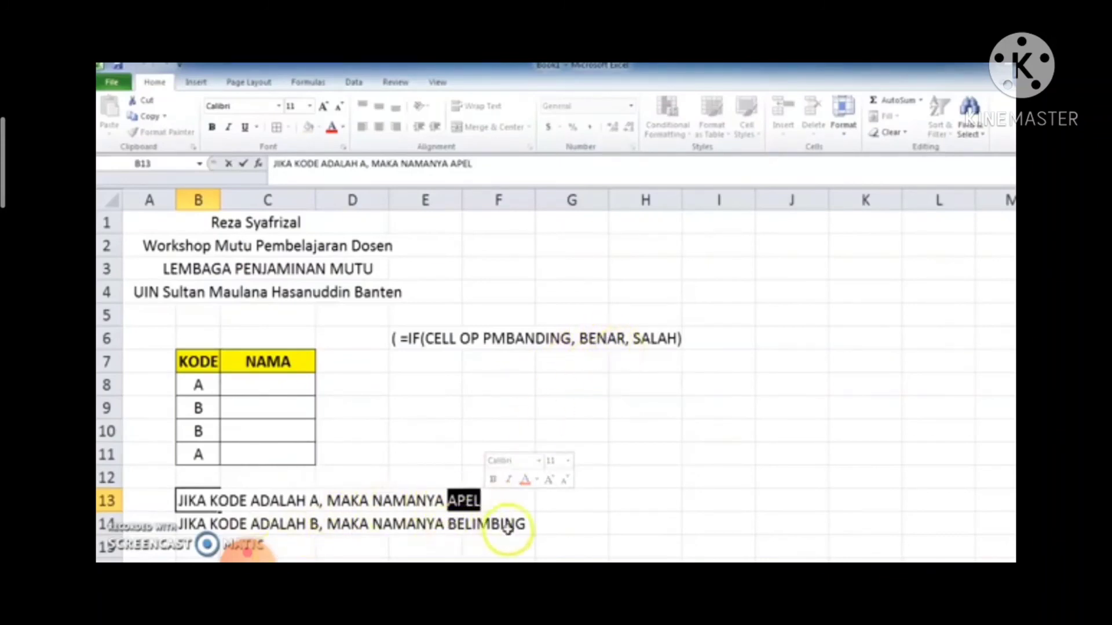
# Step: Begin an IF formula in C8 with the condition B8="A", followed by a comma separator
pyautogui.click(272, 385)
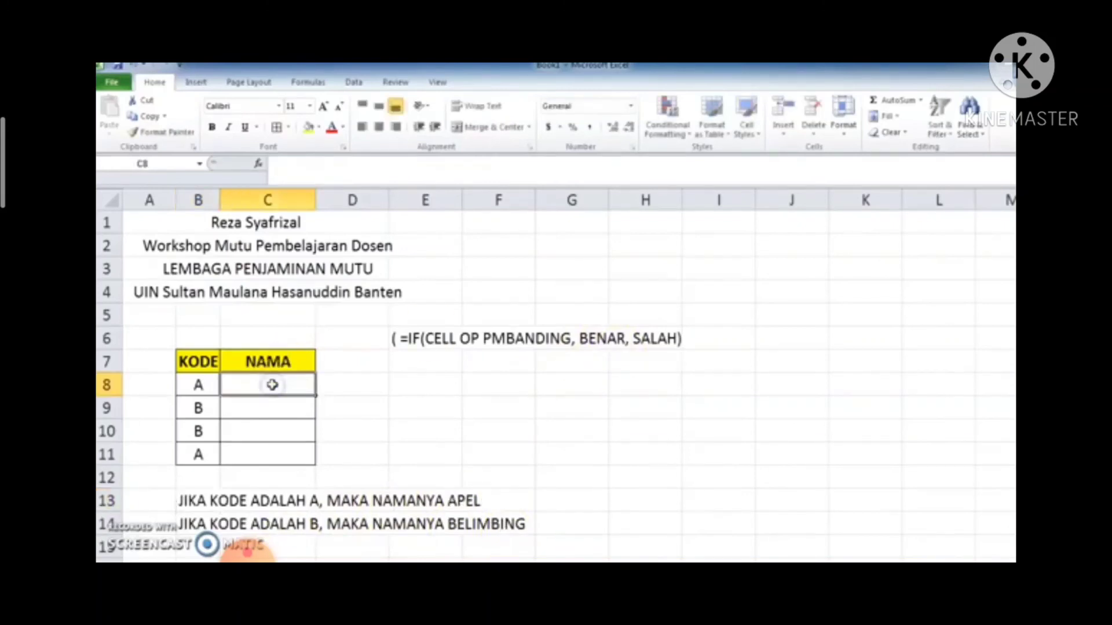
pyautogui.write('=')
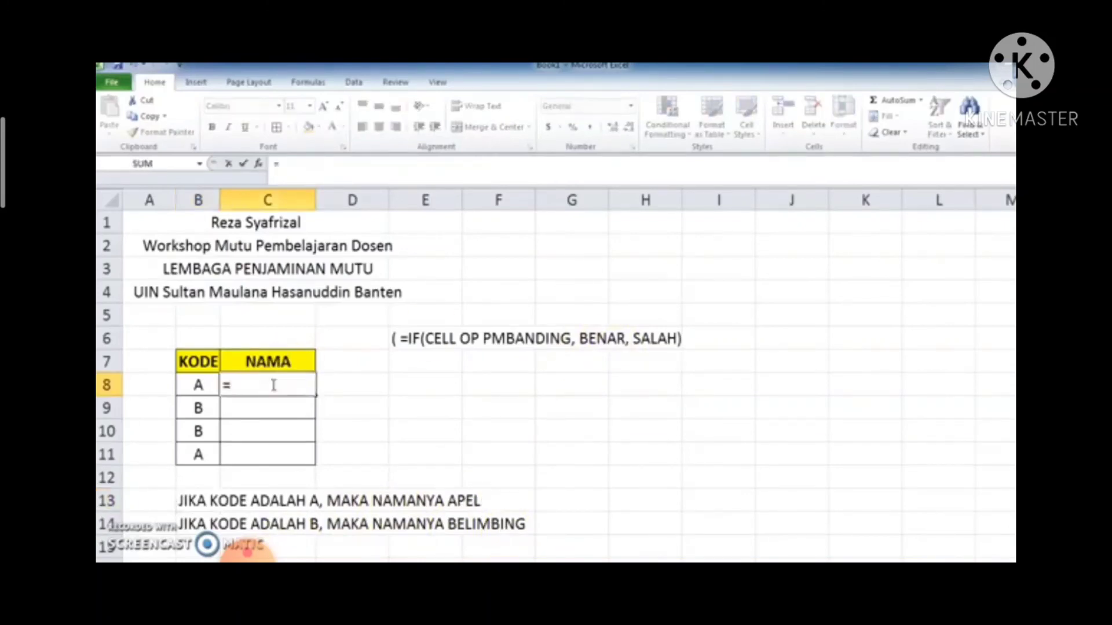
pyautogui.write('IF(')
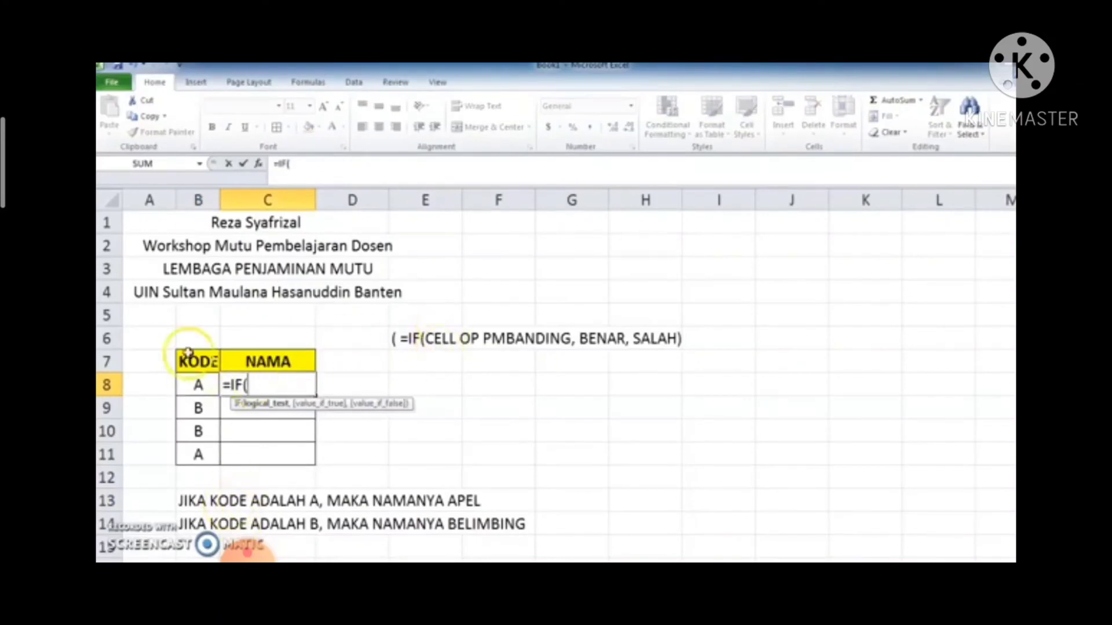
pyautogui.click(200, 385)
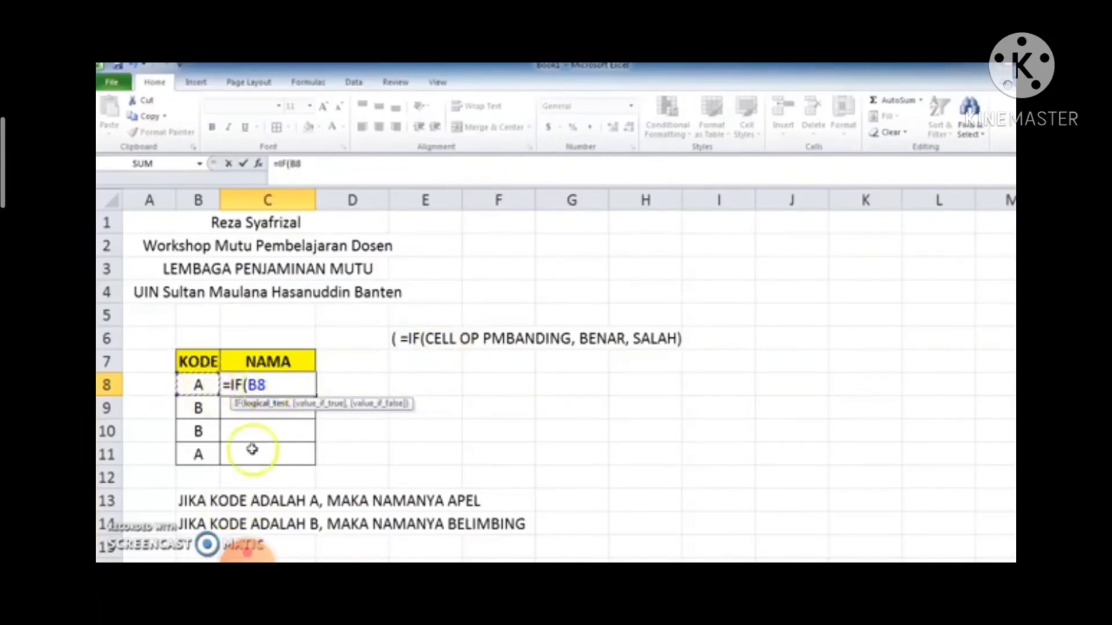
pyautogui.write('="A')
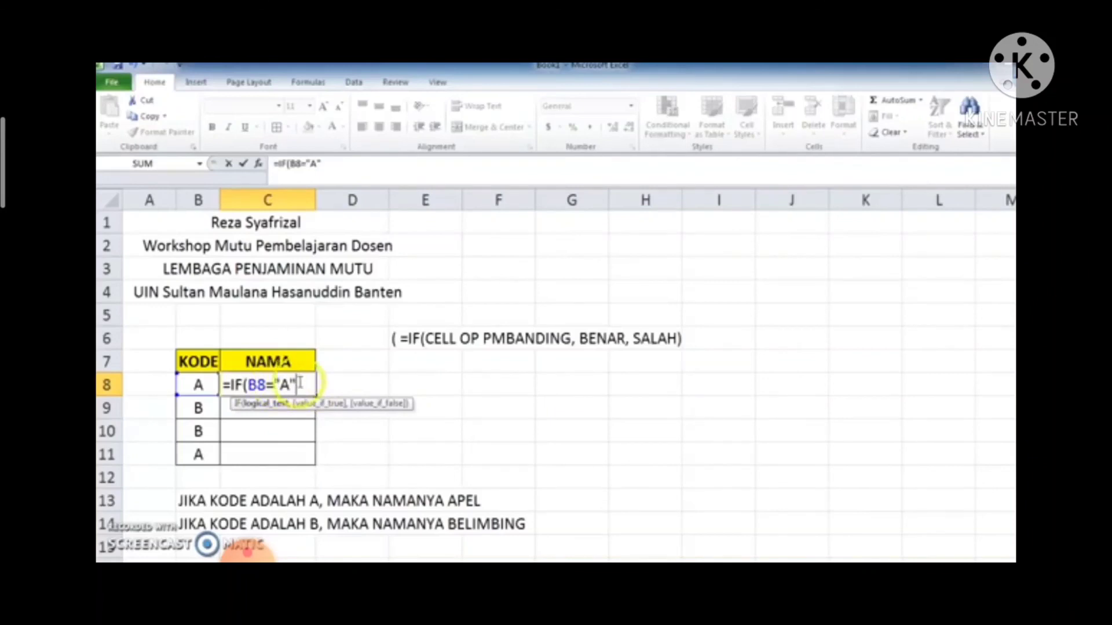
pyautogui.write(',')
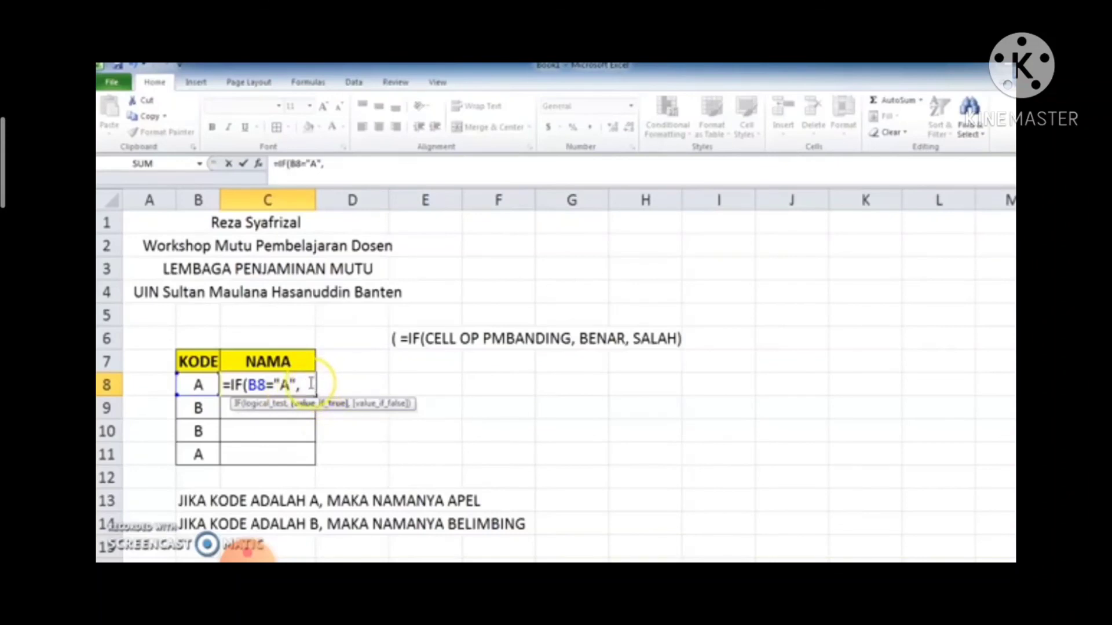
pyautogui.press('BackSpace')
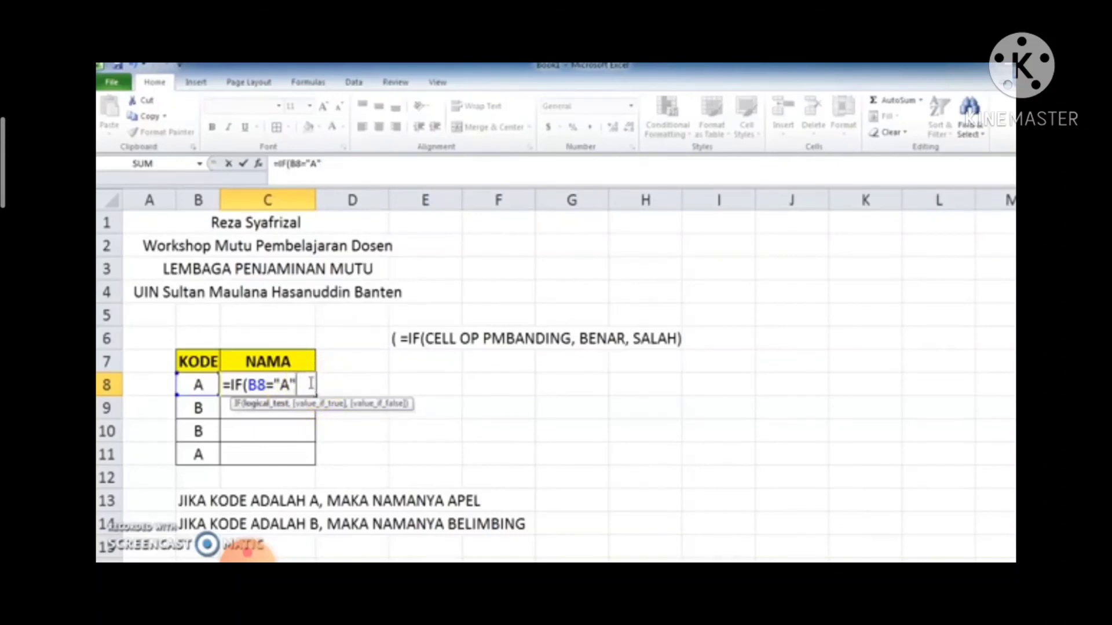
pyautogui.write(',')
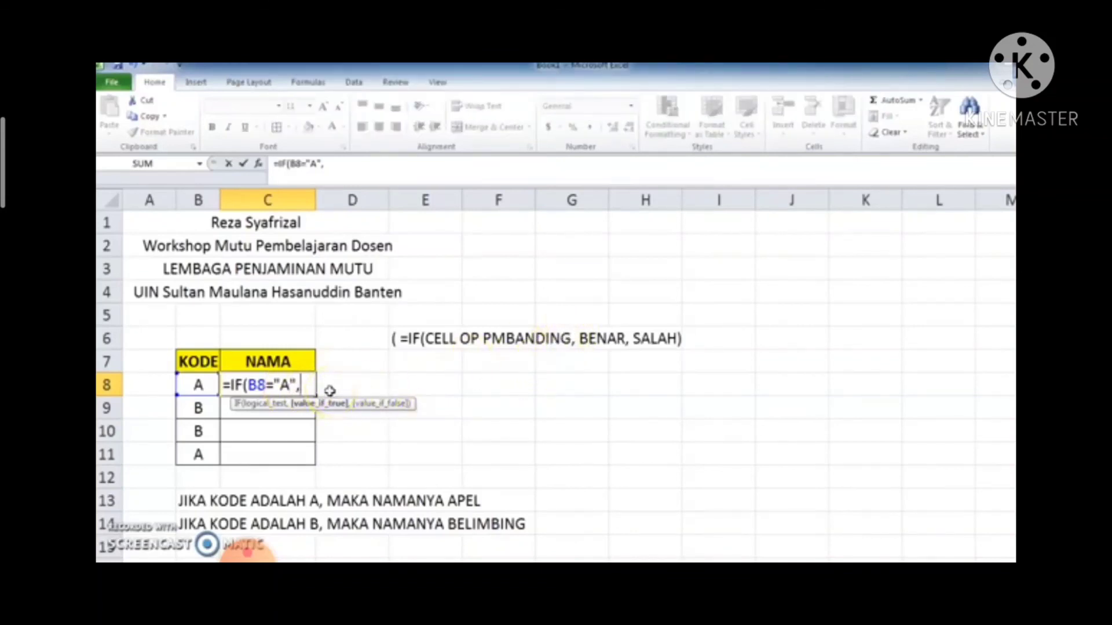
# Step: Complete the C8 formula with "APEL" as the true value and "BELIMBING" as the false value, review its arguments and confirm it
pyautogui.write('"APEL')
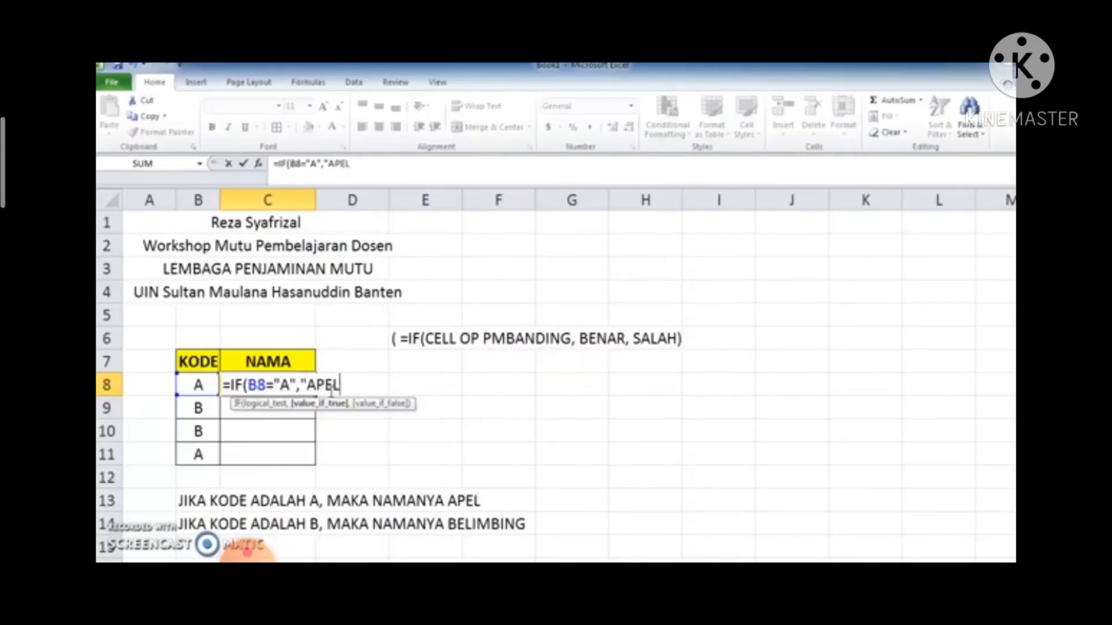
pyautogui.write('",')
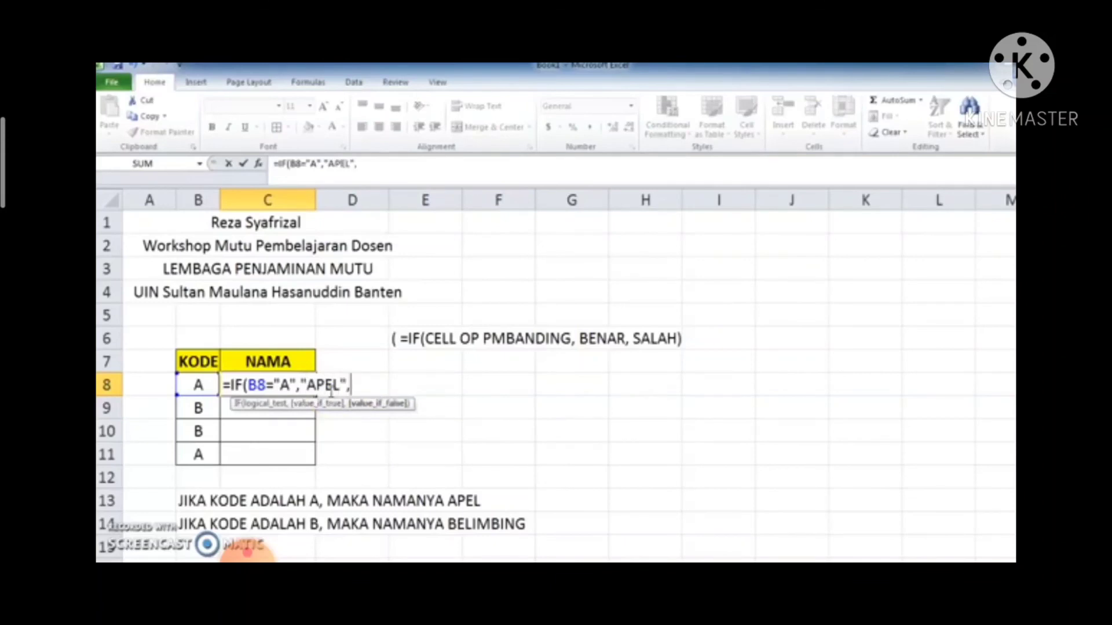
pyautogui.write('"BELIMBING')
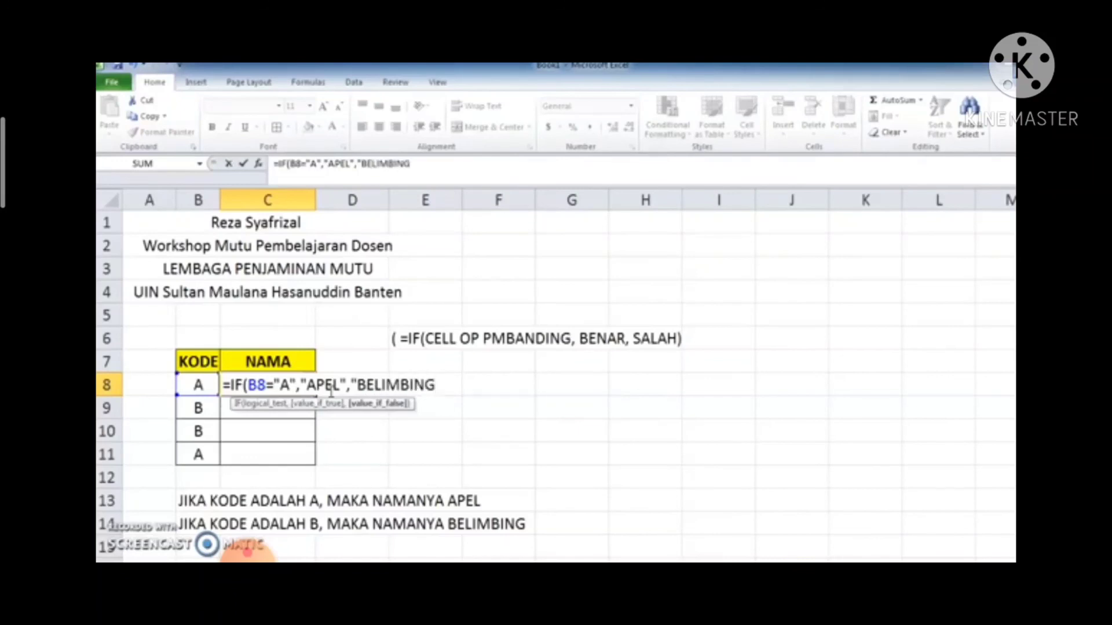
pyautogui.write('")')
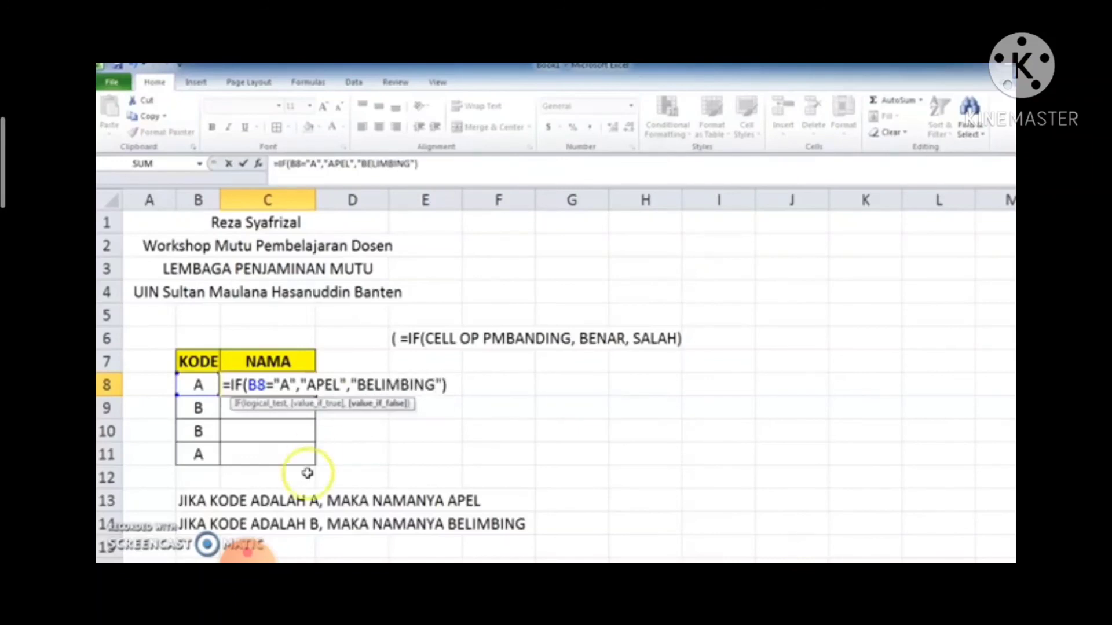
pyautogui.click(250, 384)
pyautogui.moveTo(251, 382); pyautogui.dragTo(449, 386)
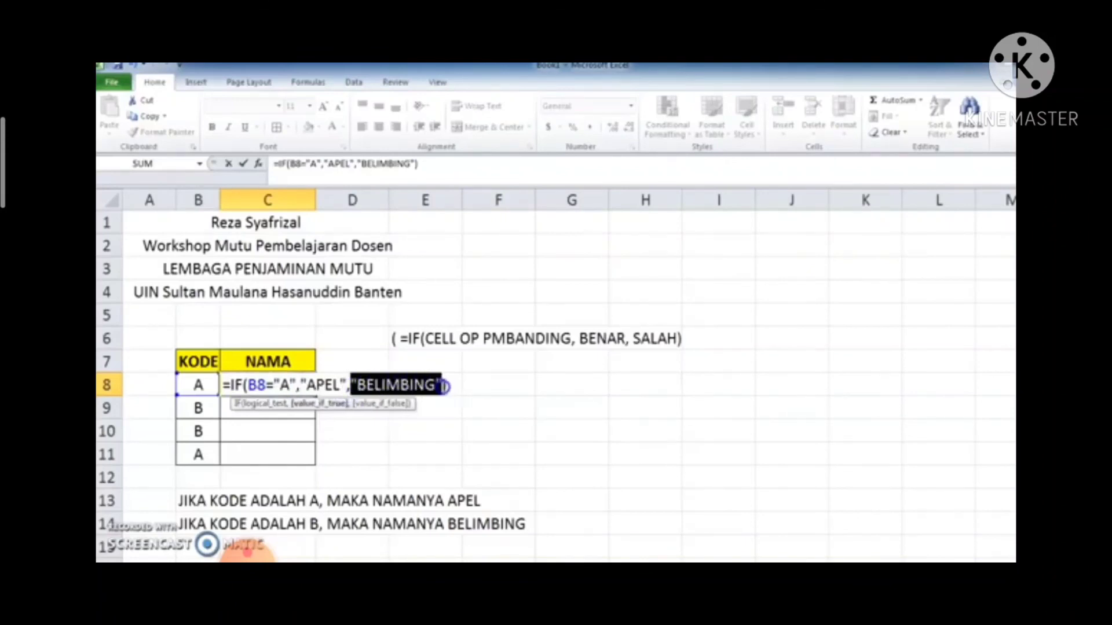
pyautogui.click(454, 385)
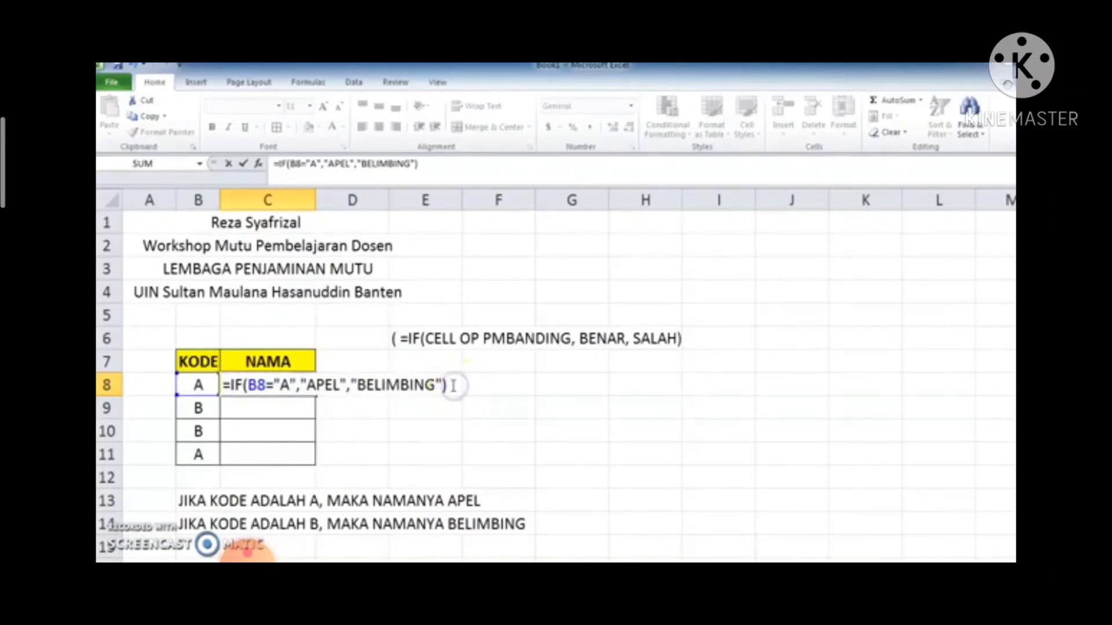
pyautogui.press('Return')
# Step: Fill the C8 formula down through C11 and check the last NAMA entry against its KODE
pyautogui.click(198, 385)
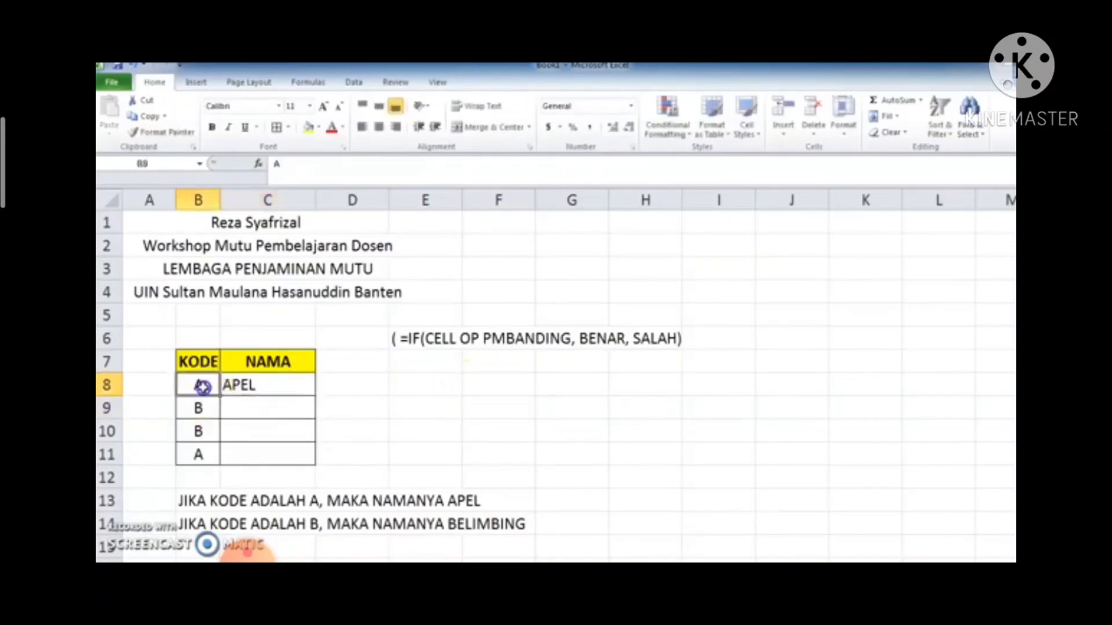
pyautogui.click(248, 385)
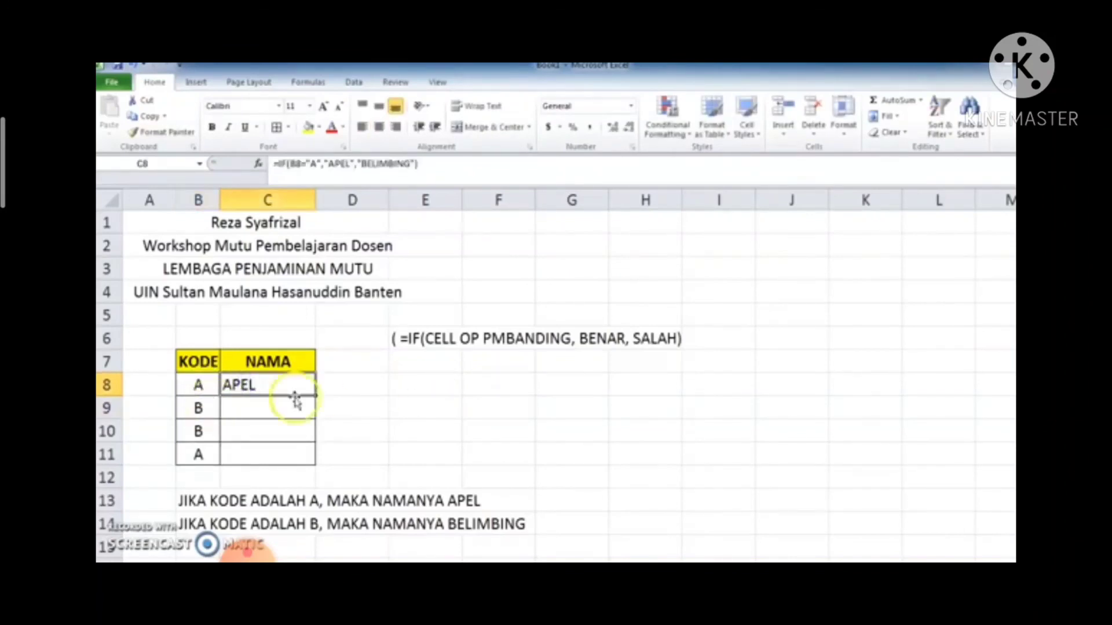
pyautogui.moveTo(314, 422); pyautogui.dragTo(313, 459)
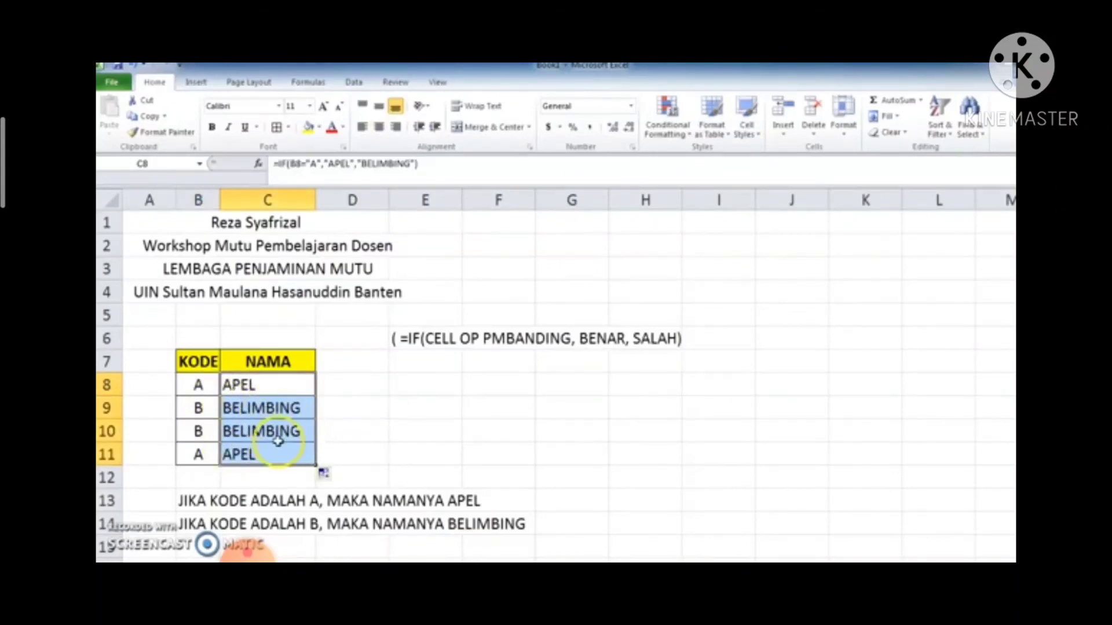
pyautogui.click(195, 450)
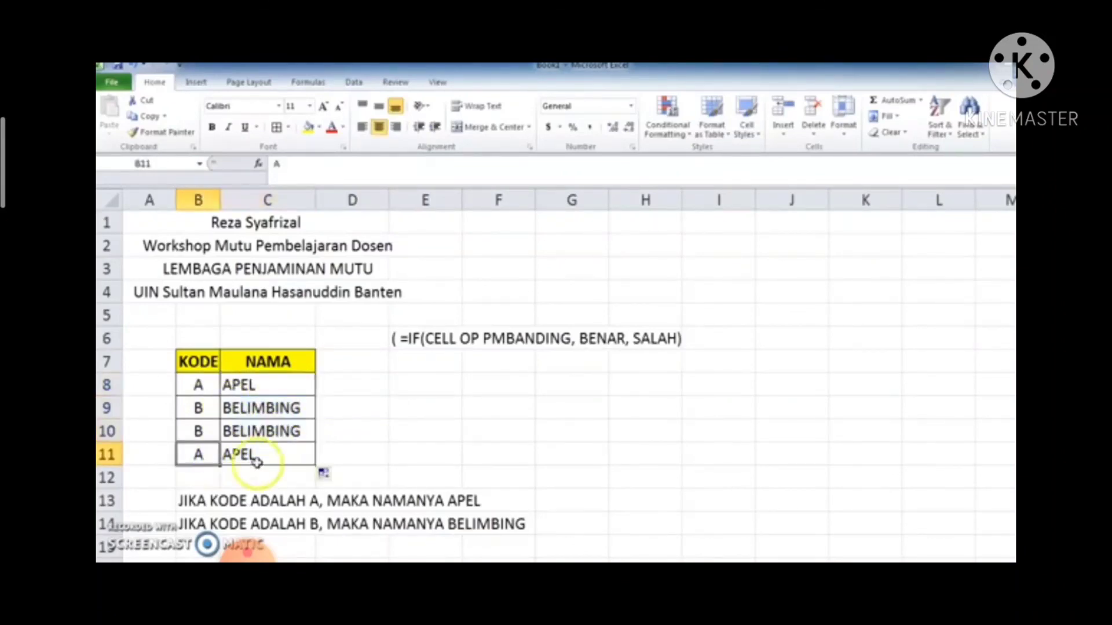
pyautogui.click(256, 459)
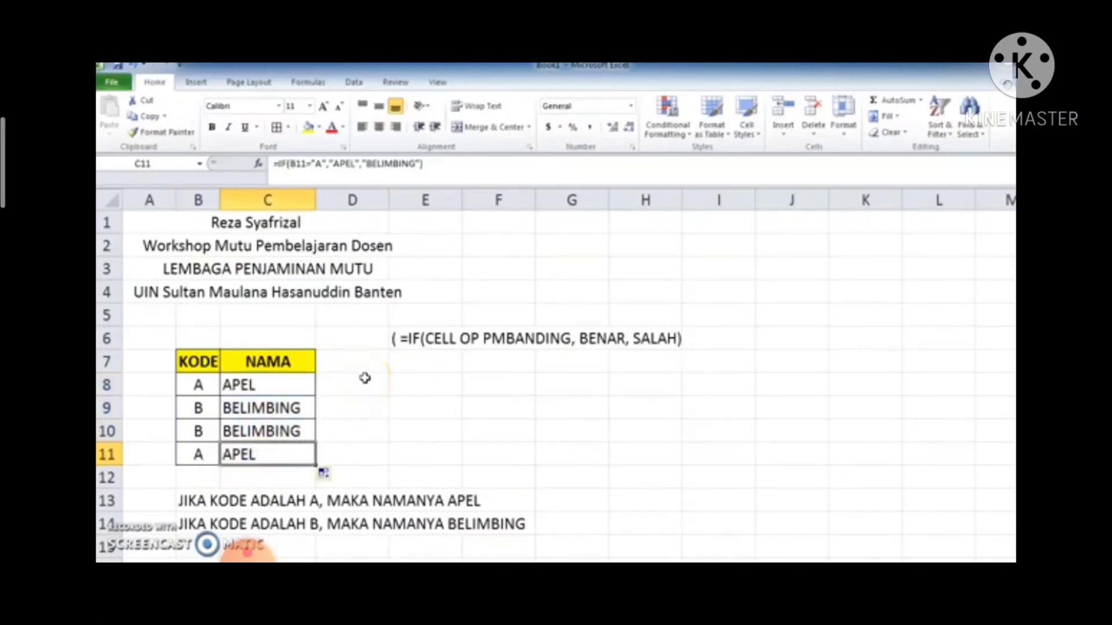
pyautogui.click(432, 392)
pyautogui.click(414, 406)
pyautogui.click(411, 386)
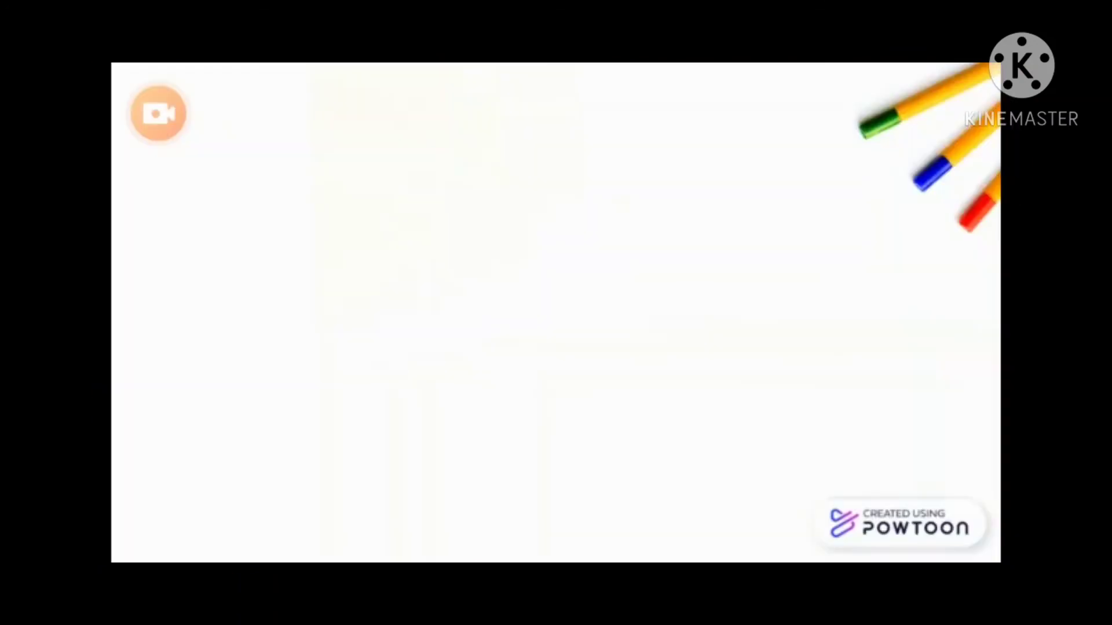